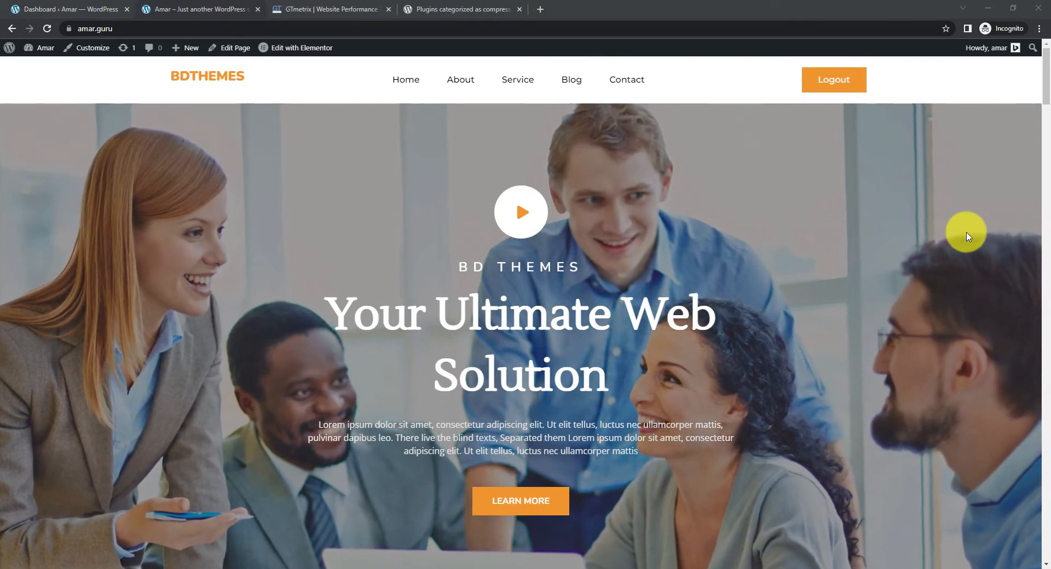
Look through the amar.guru homepage from the hero banner down to the footer, examining its sections and images.
scroll(967, 236, down, 8)
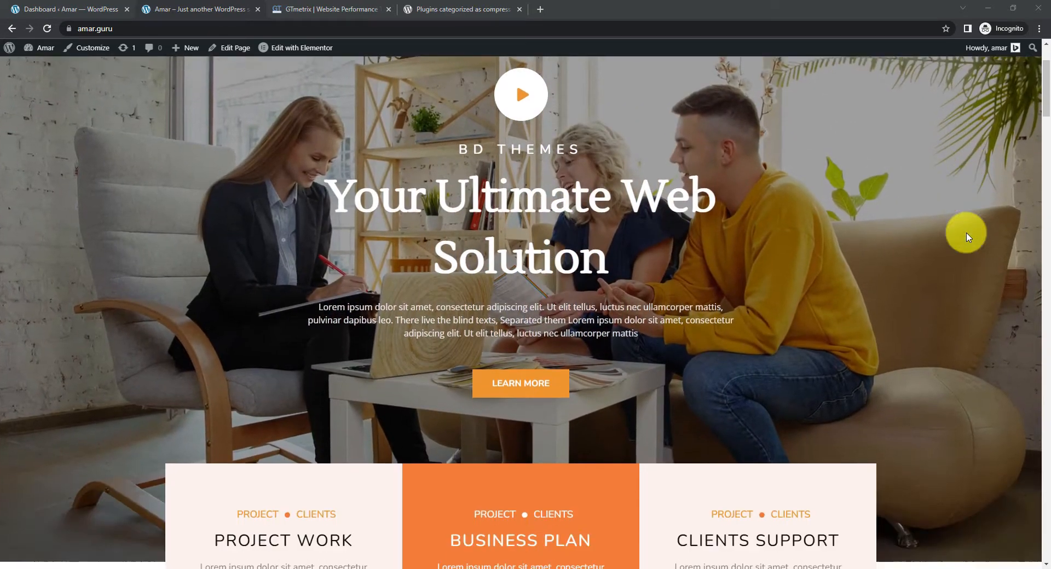
scroll(967, 236, down, 1)
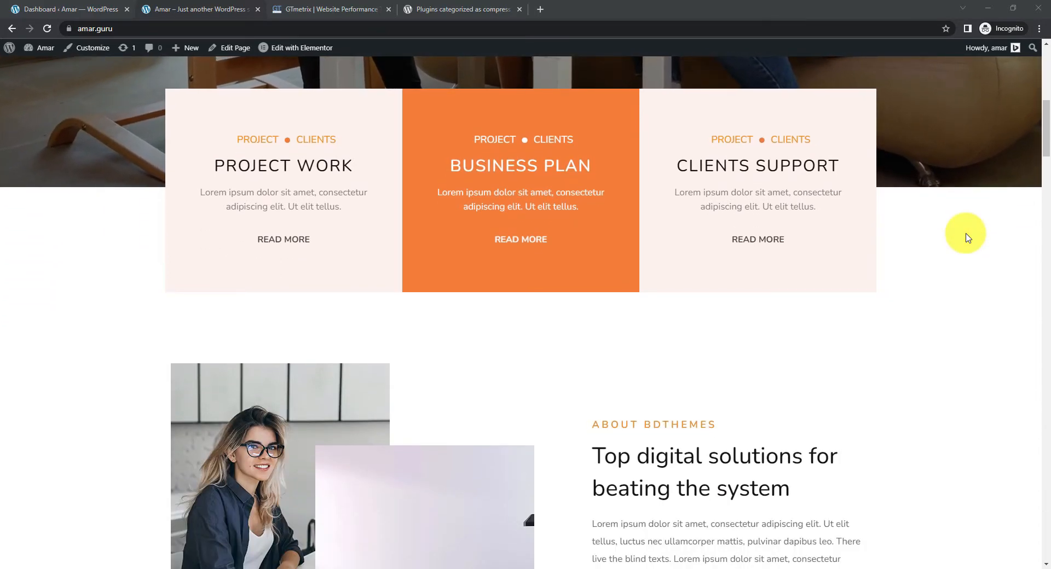
scroll(967, 237, down, 5)
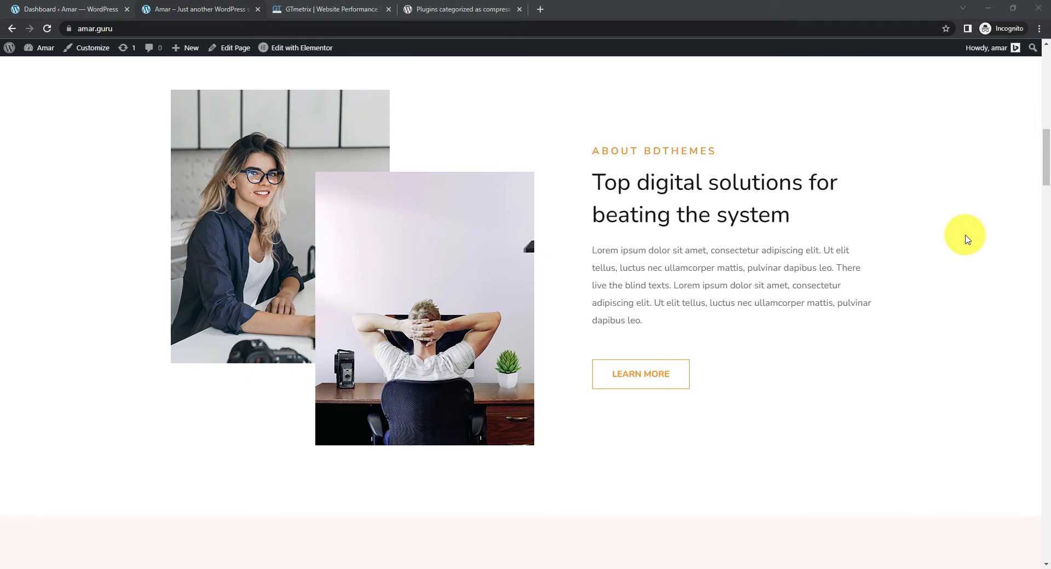
scroll(967, 238, down, 8)
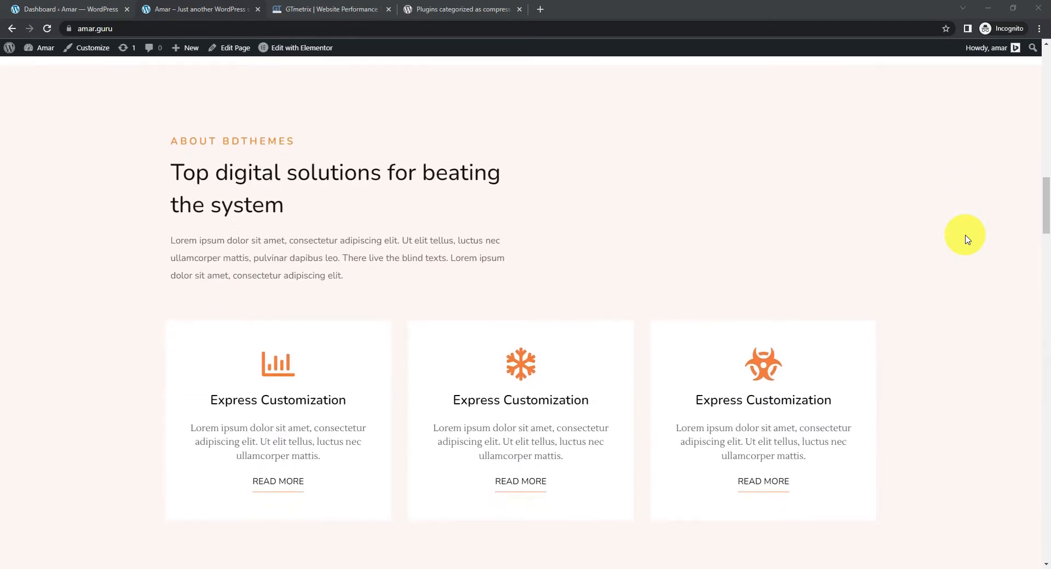
scroll(966, 239, down, 1)
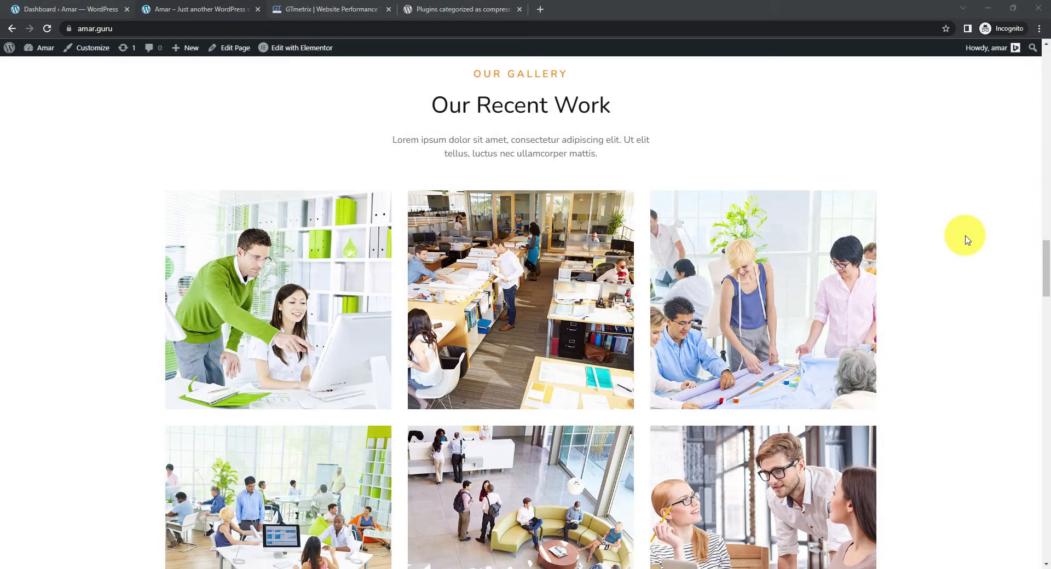
scroll(966, 240, down, 2)
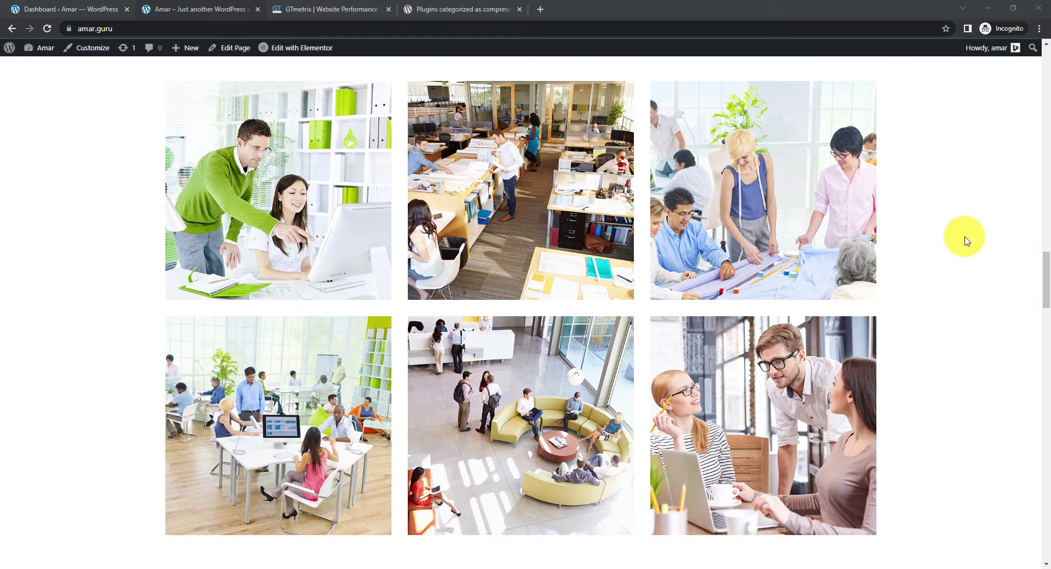
scroll(967, 240, down, 9)
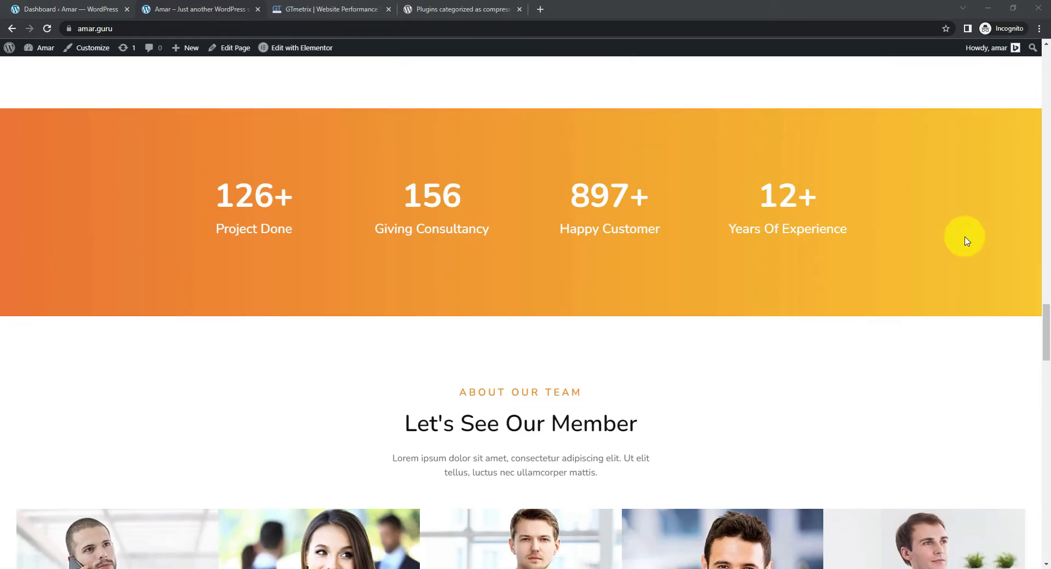
scroll(966, 241, down, 6)
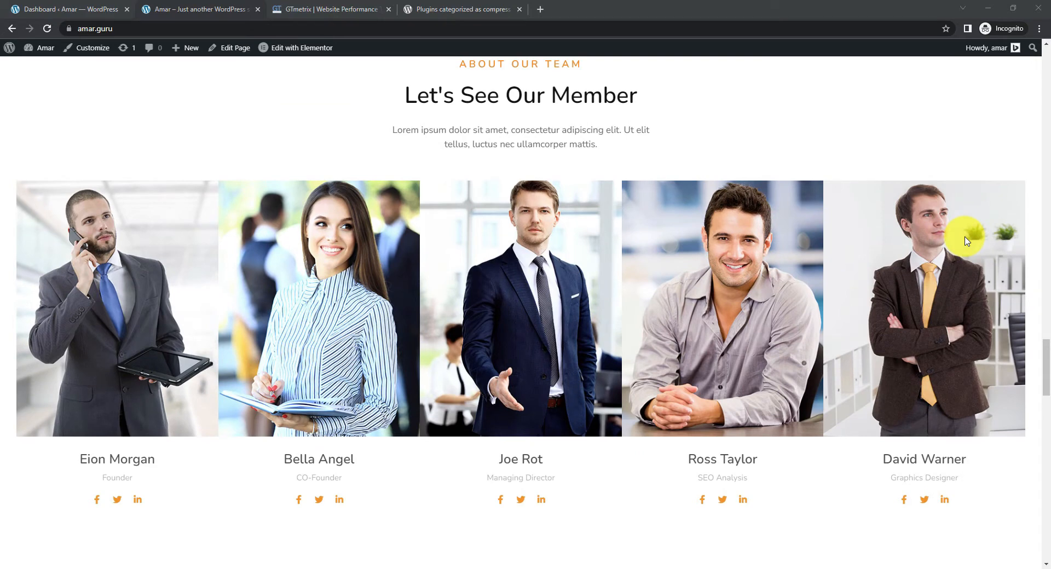
scroll(967, 241, down, 9)
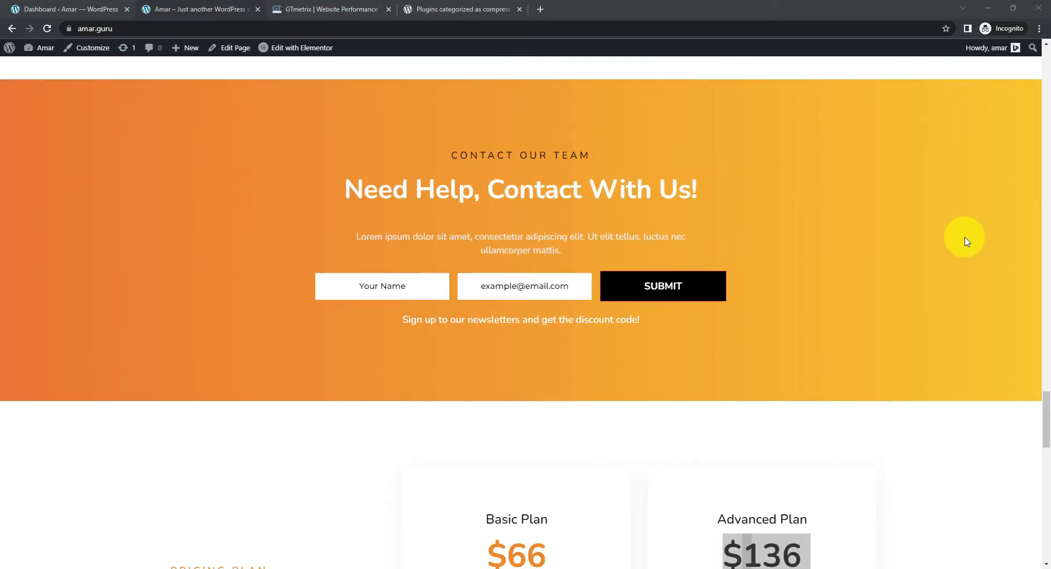
scroll(967, 241, down, 7)
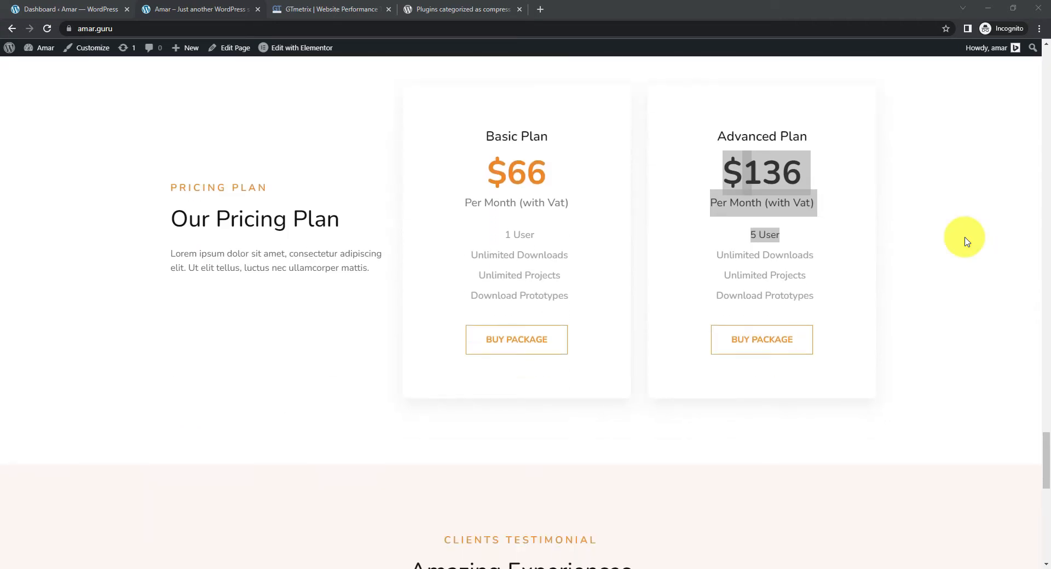
scroll(966, 241, down, 7)
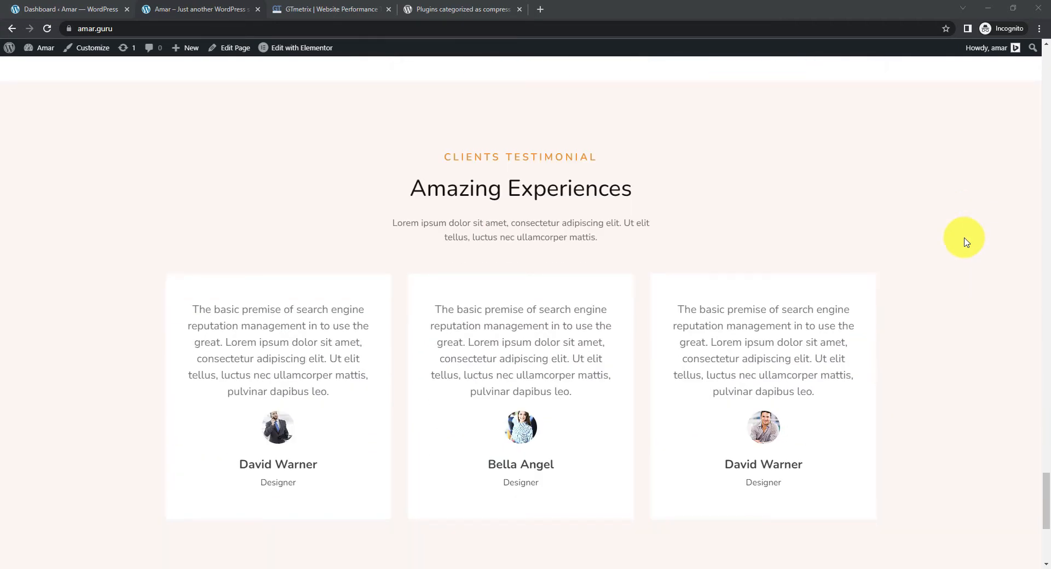
scroll(967, 241, down, 5)
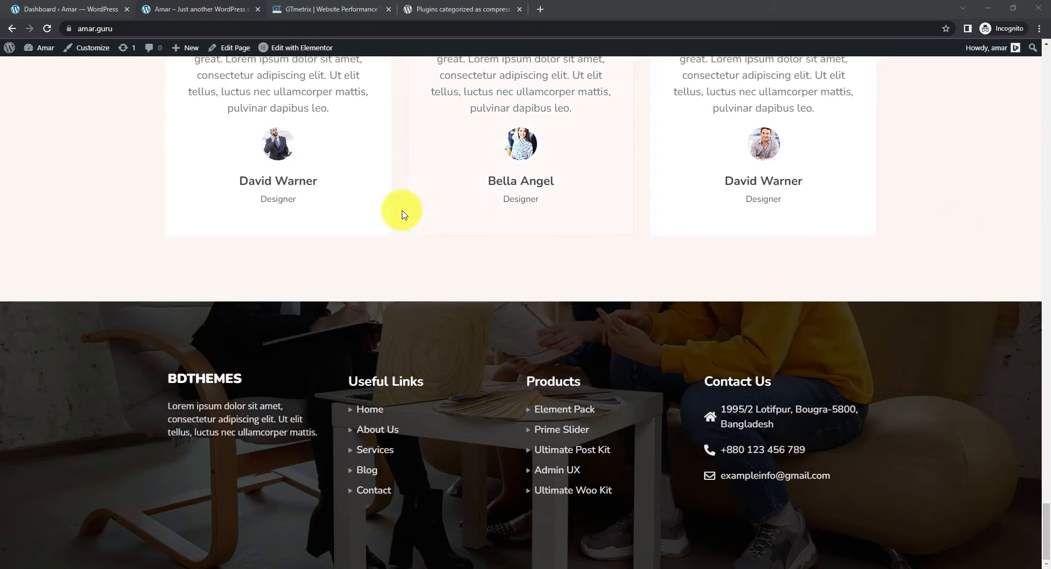
click(85, 29)
key(ctrl+c)
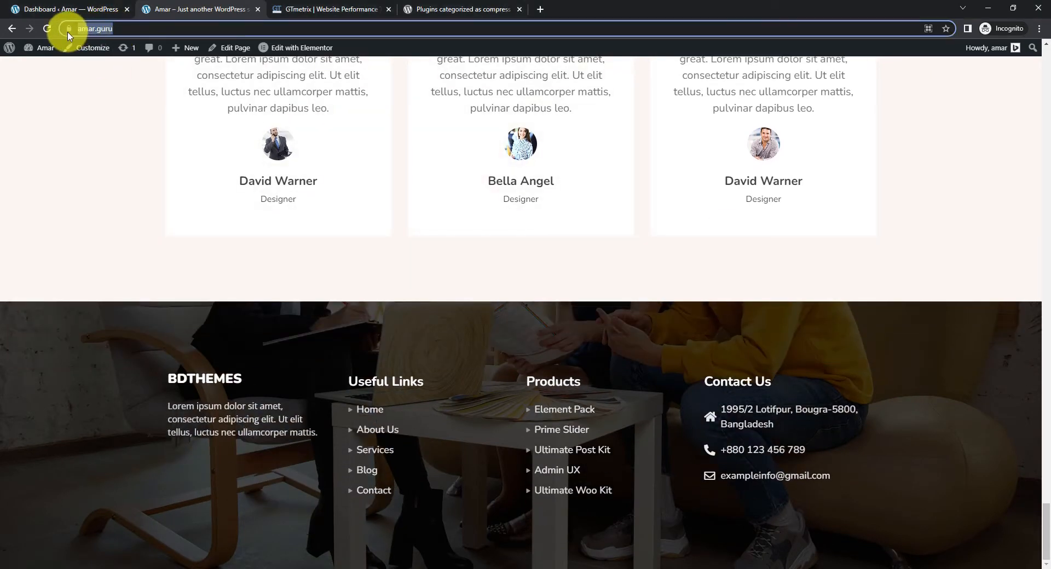
key(ctrl+Tab)
key(ctrl+v)
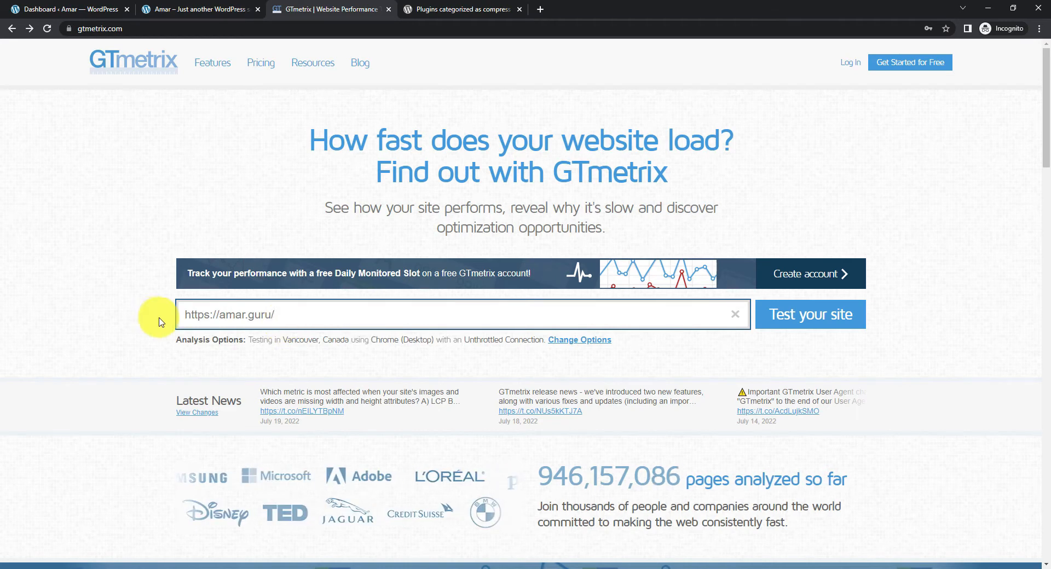
click(805, 317)
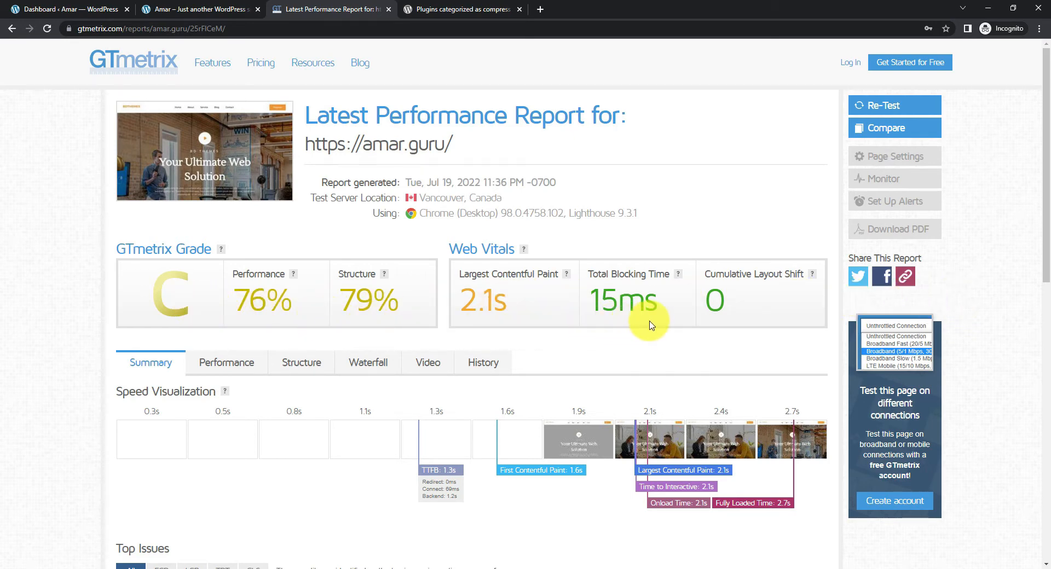
Review the report's Performance, Structure, Waterfall, Video and History sections, then return to the Summary.
scroll(714, 313, down, 4)
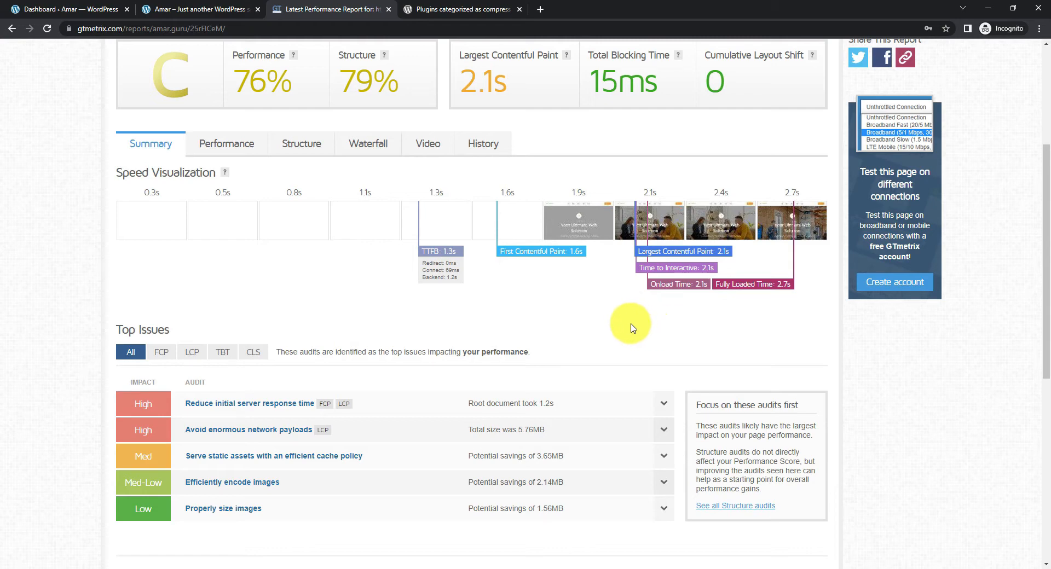
click(249, 152)
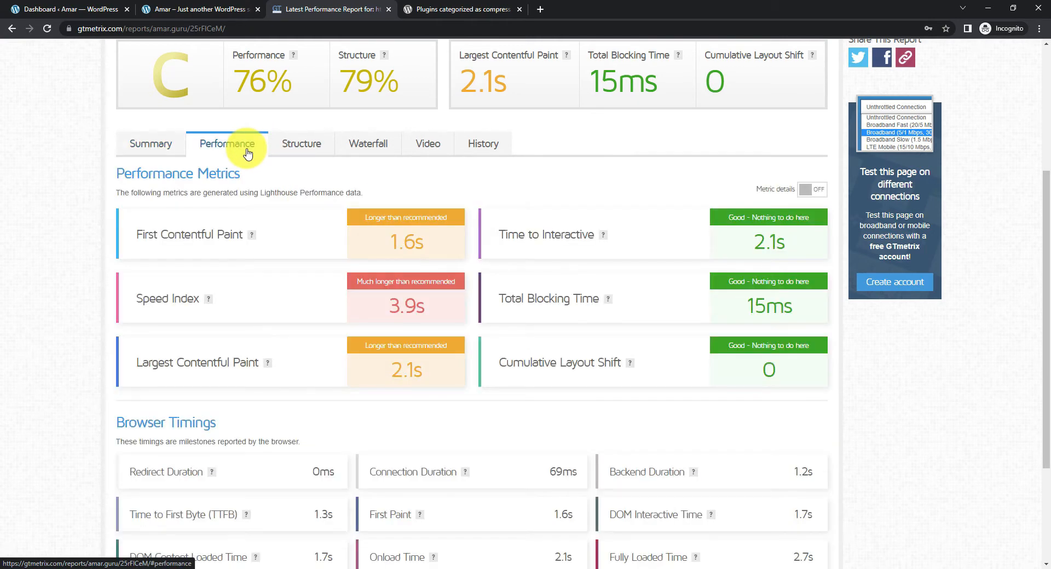
click(302, 155)
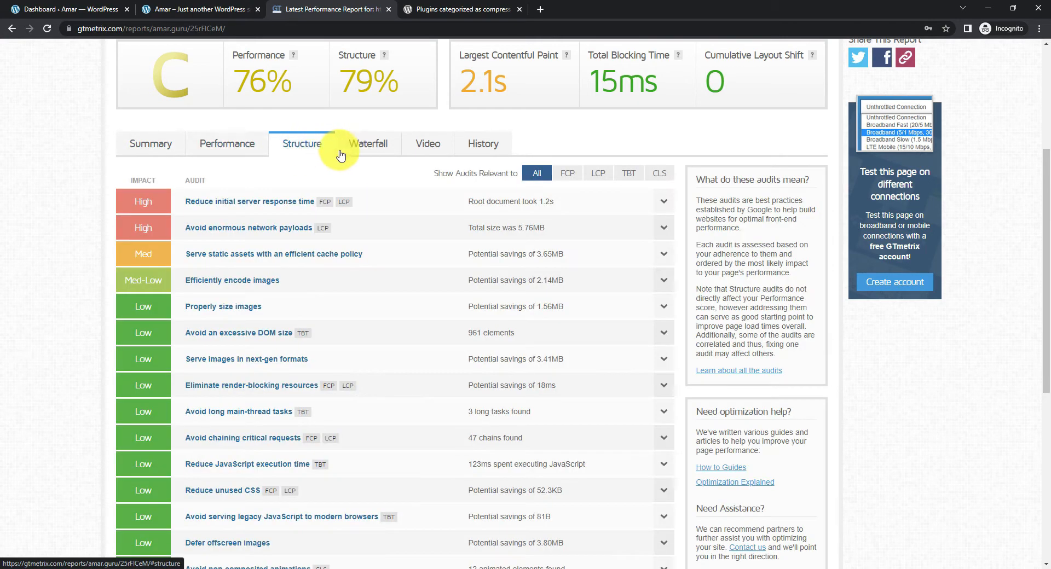
click(372, 152)
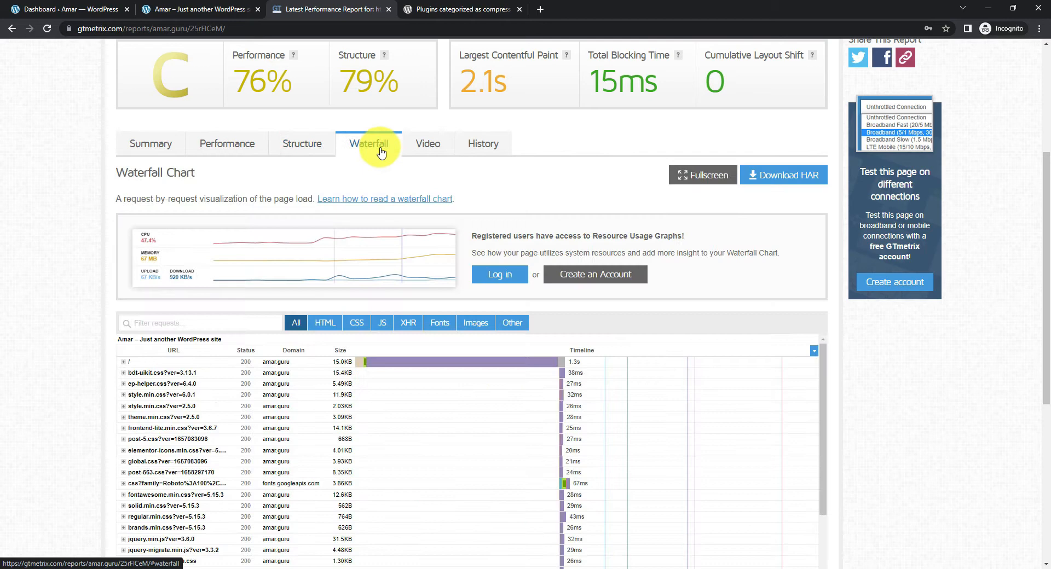
click(427, 152)
click(472, 153)
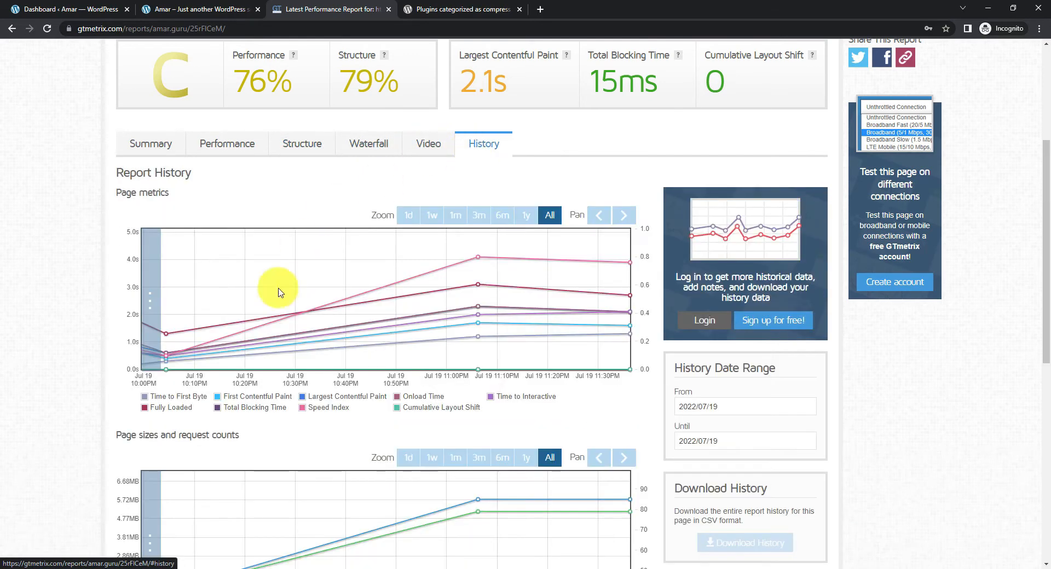
click(155, 144)
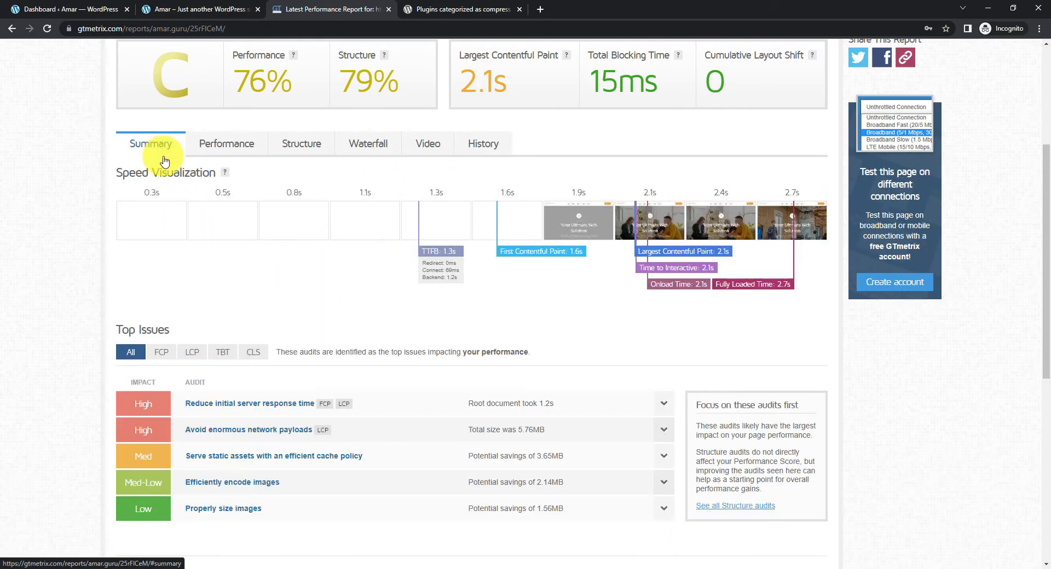
Inspect the files listed under the "Avoid enormous network payloads" audit in Top Issues, then collapse it.
scroll(453, 323, down, 2)
scroll(453, 326, down, 1)
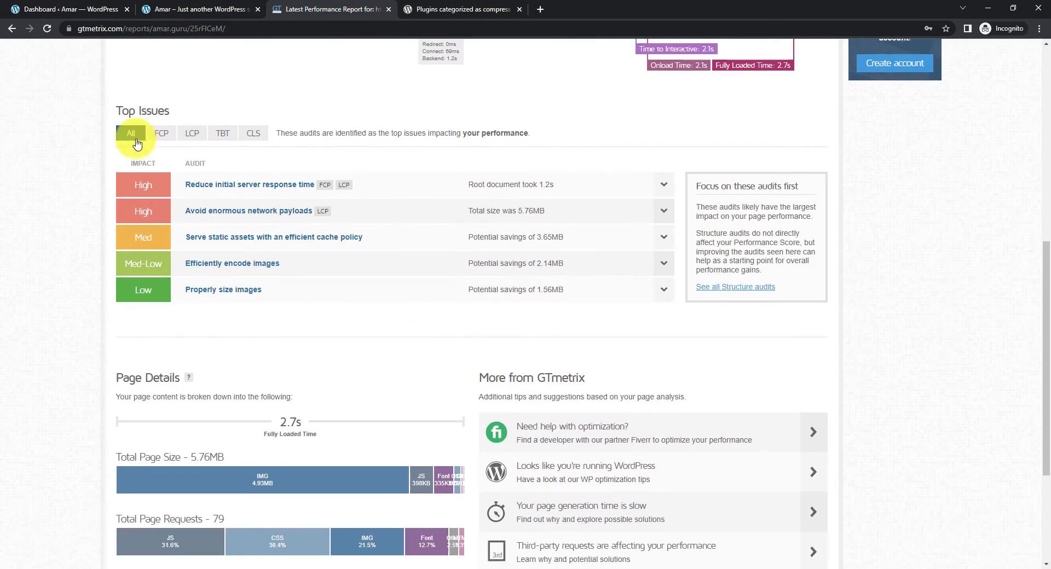
click(280, 221)
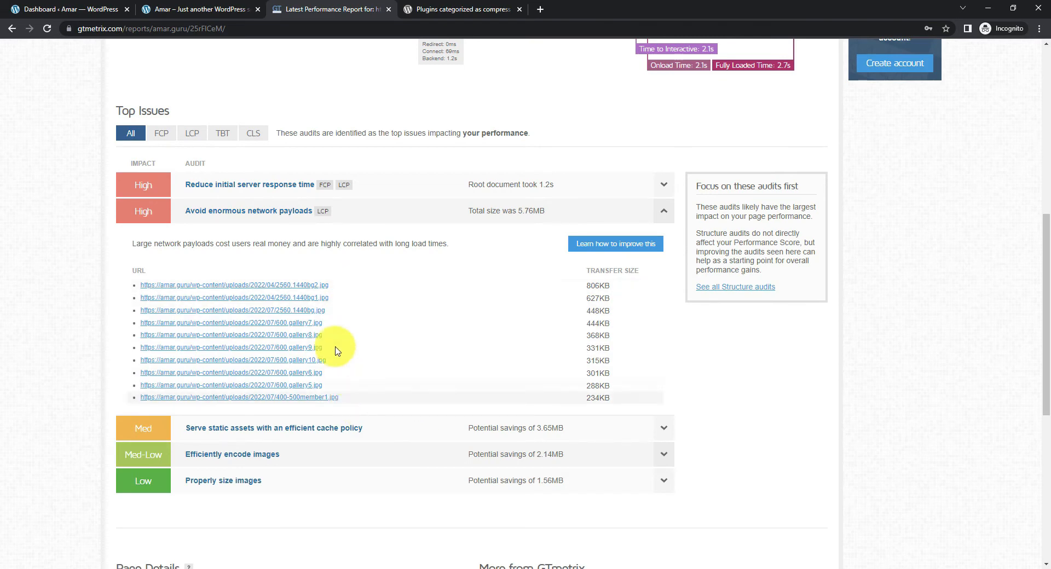
click(270, 219)
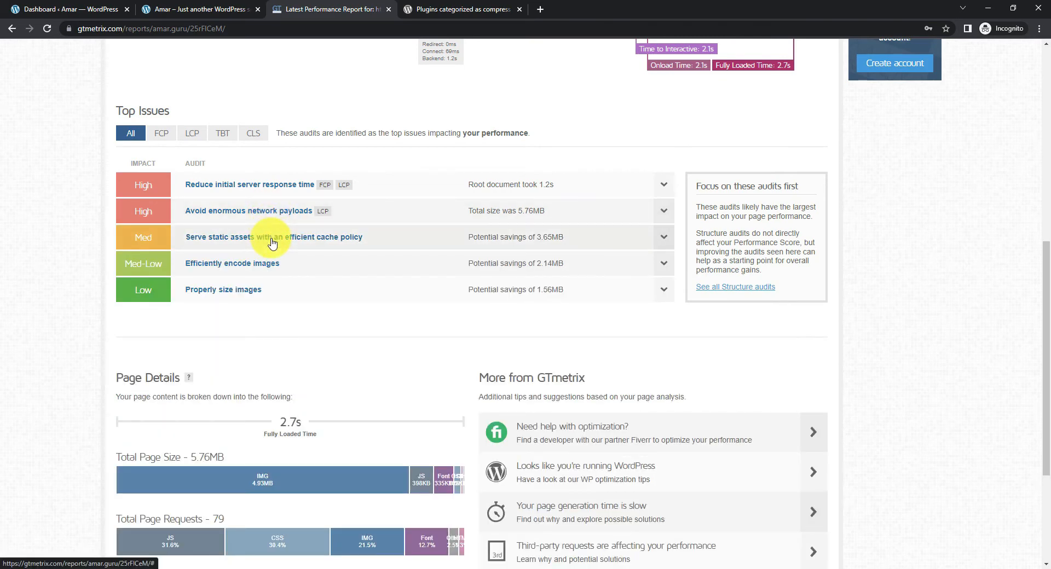
Examine the resources and cache lifetimes under the "Serve static assets with an efficient cache policy" audit, then collapse it.
click(270, 237)
scroll(474, 330, down, 2)
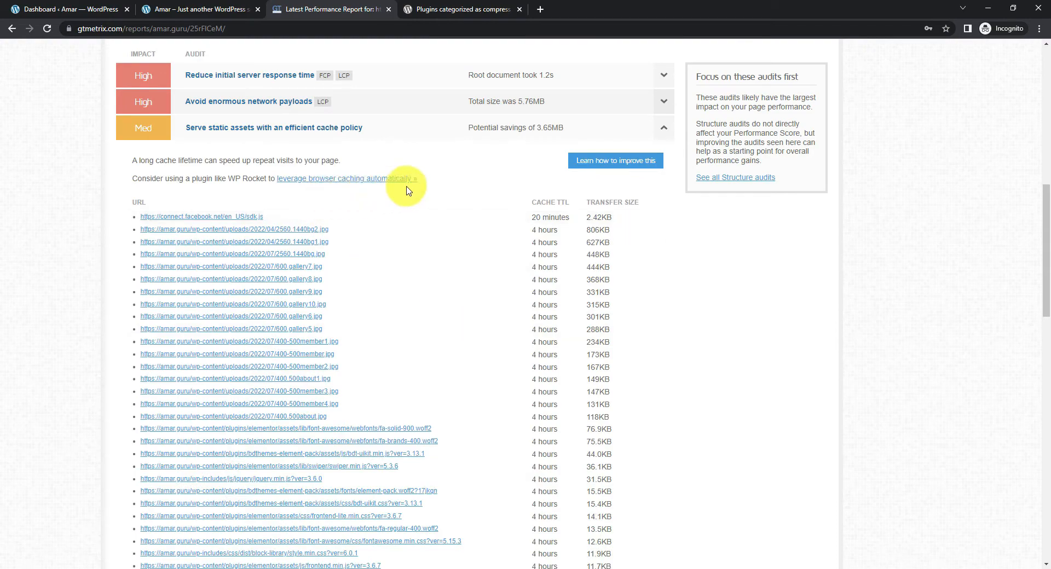
scroll(487, 329, down, 3)
scroll(487, 329, down, 5)
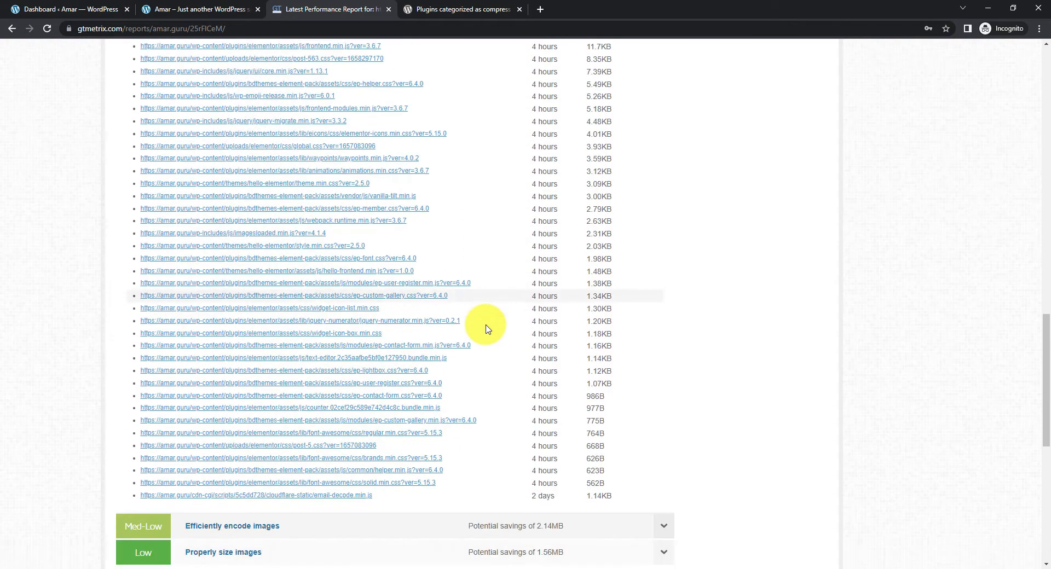
scroll(482, 359, up, 2)
scroll(484, 414, up, 4)
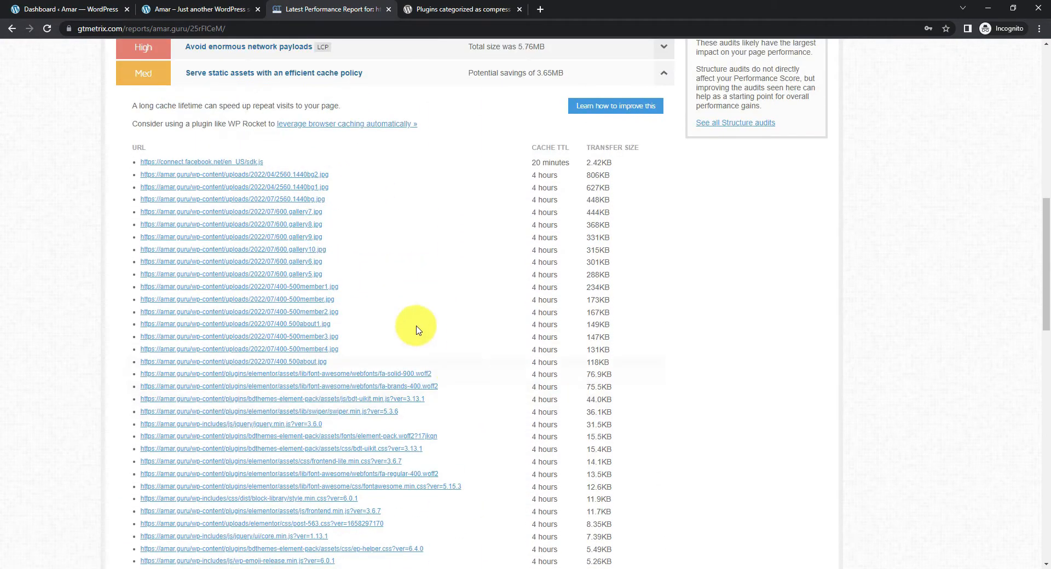
scroll(306, 197, up, 1)
click(300, 132)
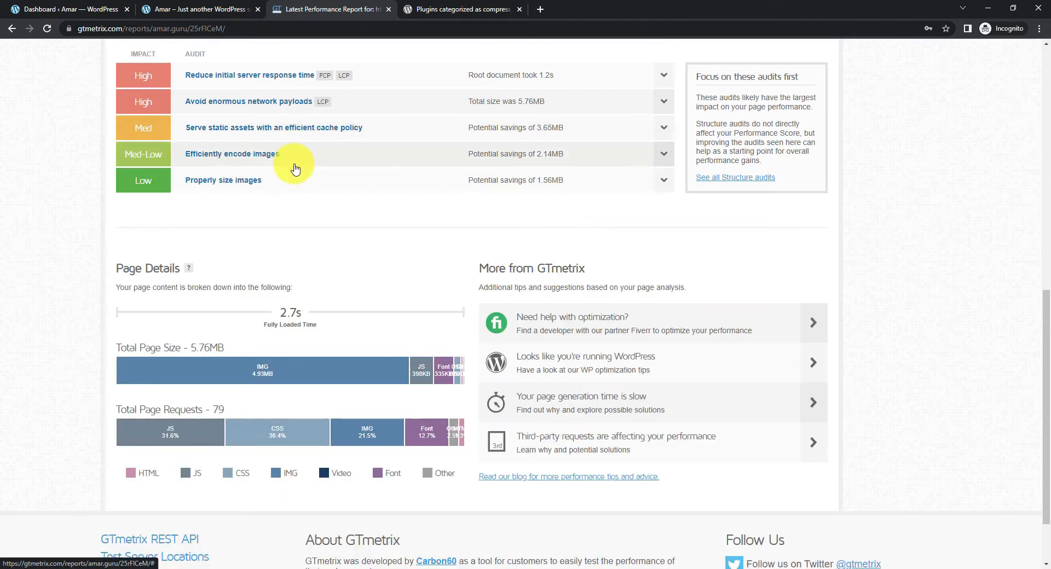
Check the images and potential savings listed under the "Efficiently encode images" audit, then collapse it.
click(293, 158)
scroll(438, 325, down, 3)
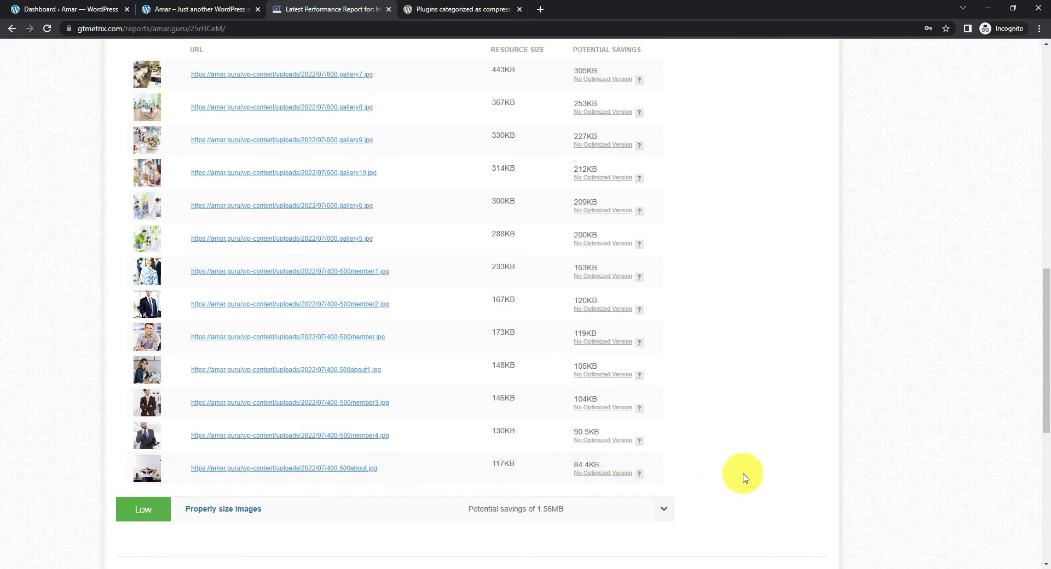
scroll(535, 435, up, 3)
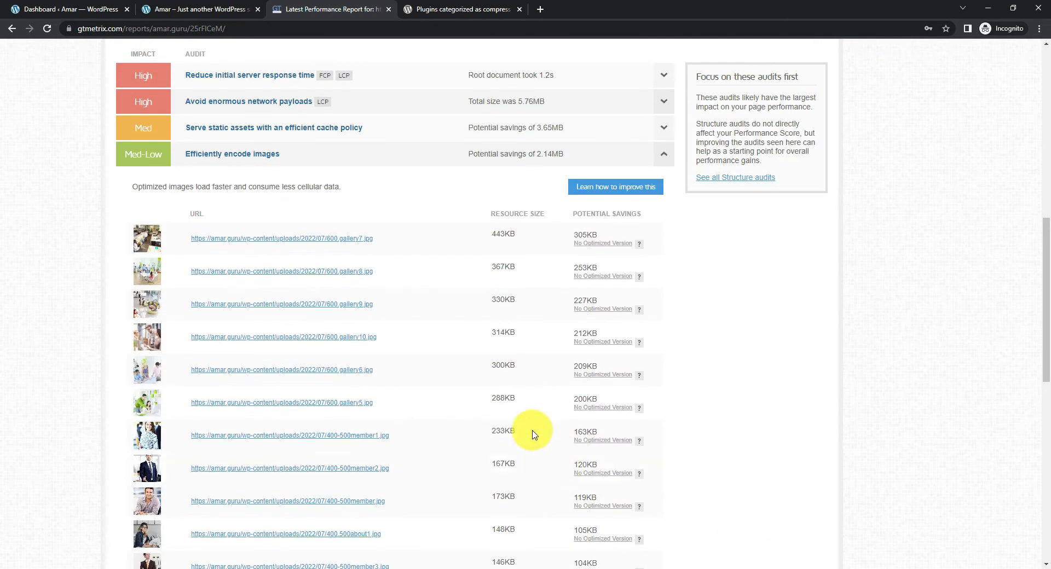
click(296, 159)
scroll(481, 347, up, 2)
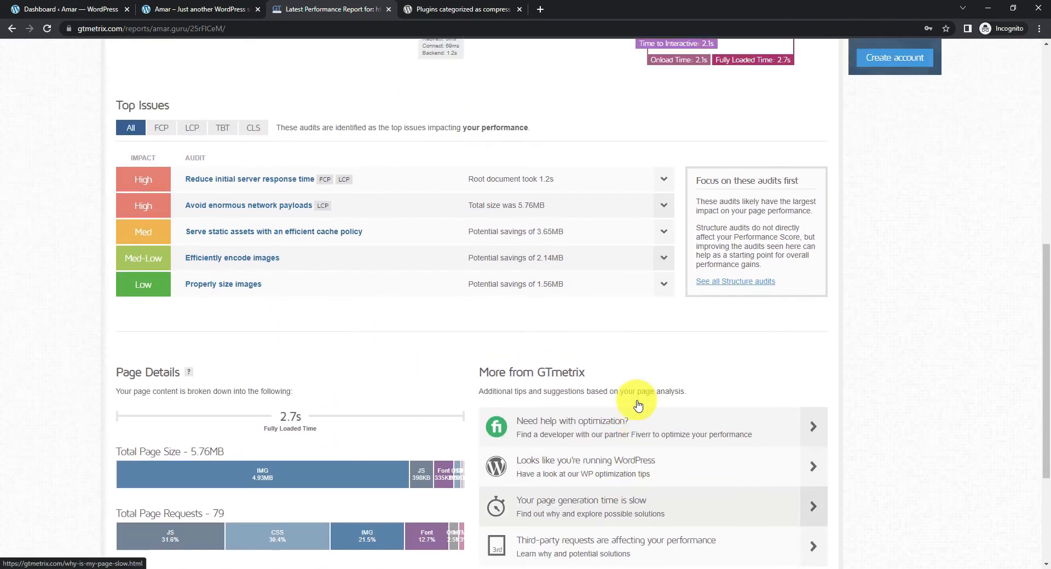
Check the images listed under the "Properly size images" audit, collapse it and return to the report's speed visualization.
click(338, 295)
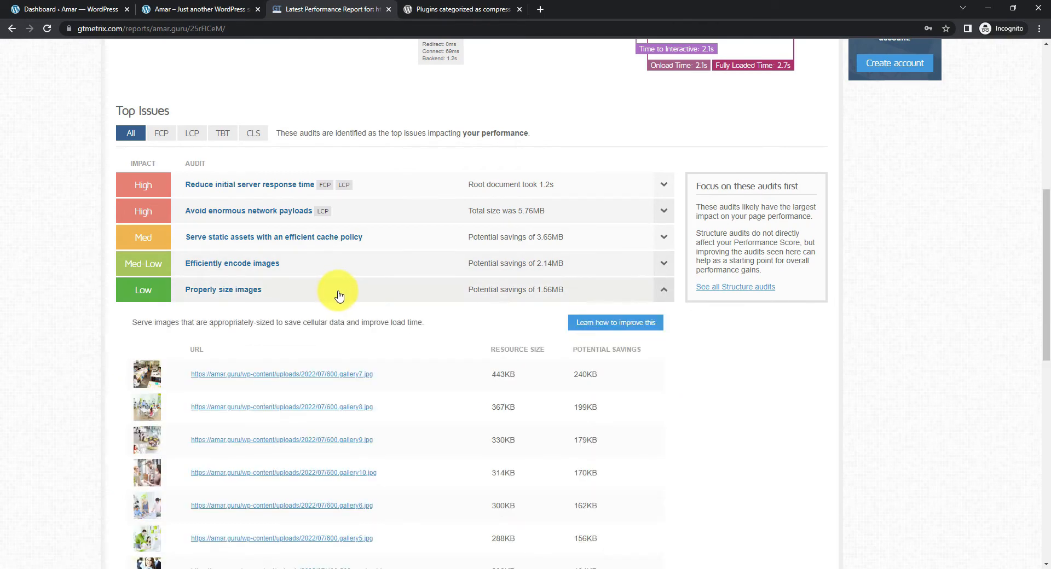
scroll(363, 340, down, 3)
scroll(788, 467, down, 4)
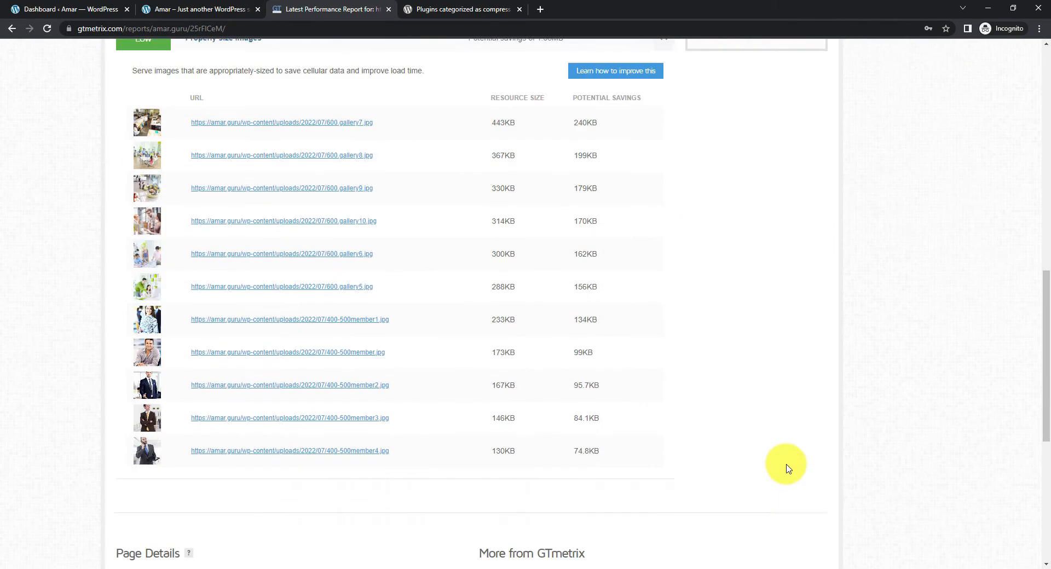
scroll(387, 280, up, 5)
click(312, 185)
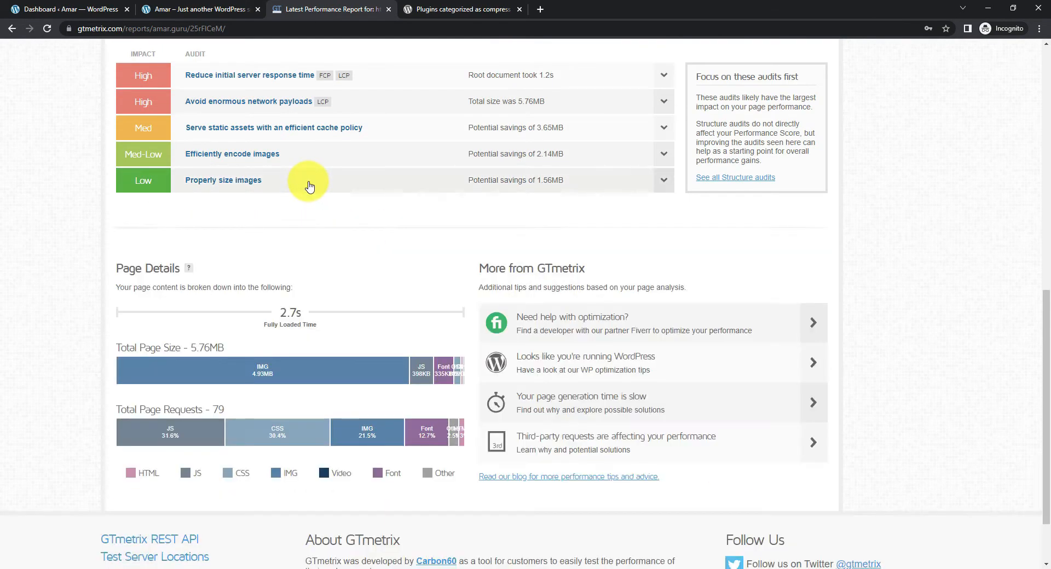
scroll(679, 405, up, 6)
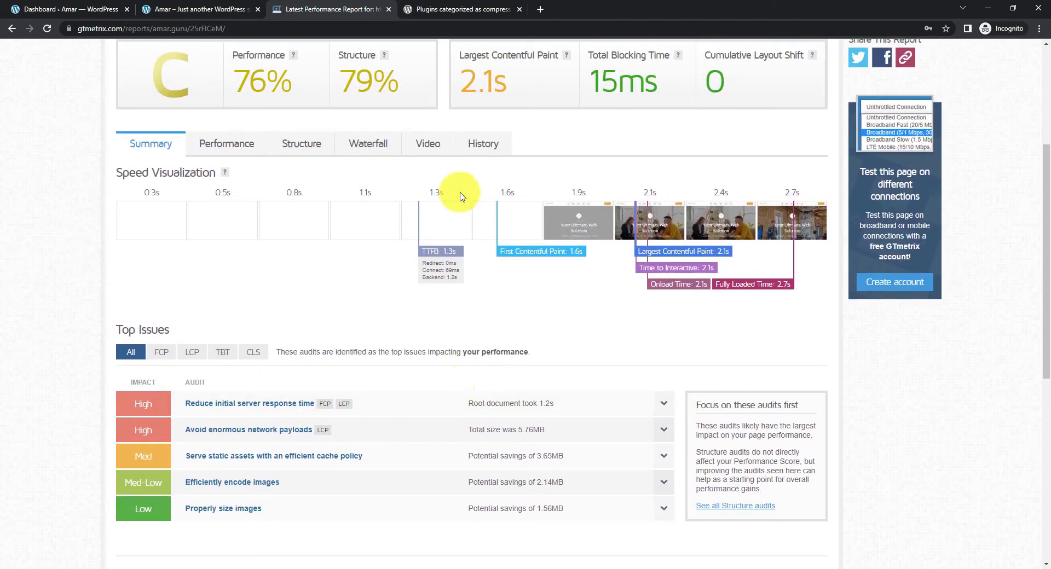
Look through the image compression plugins listed under the "compress images" tag on WordPress.org.
click(451, 10)
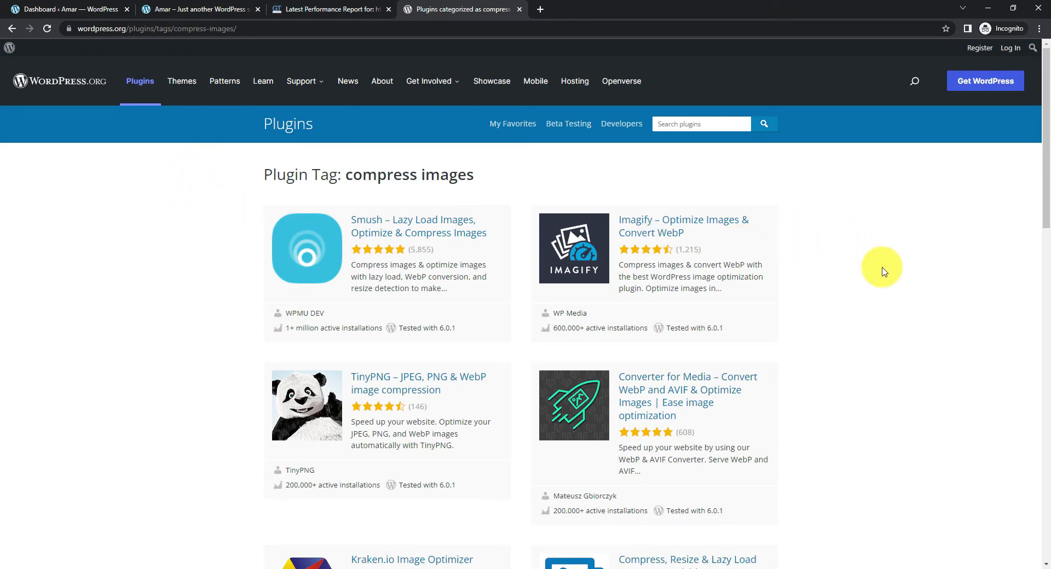
scroll(881, 271, down, 1)
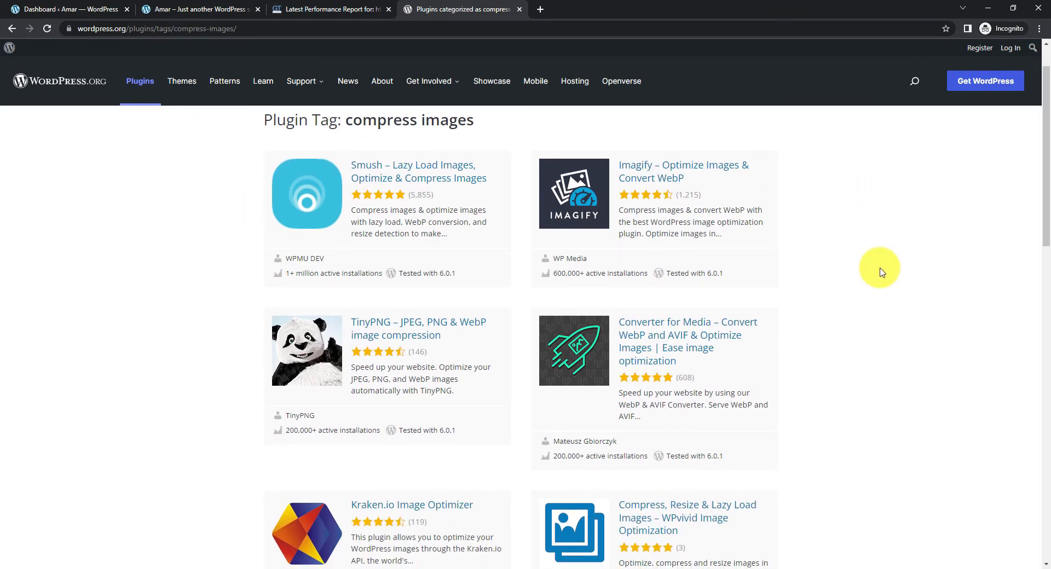
scroll(881, 271, down, 6)
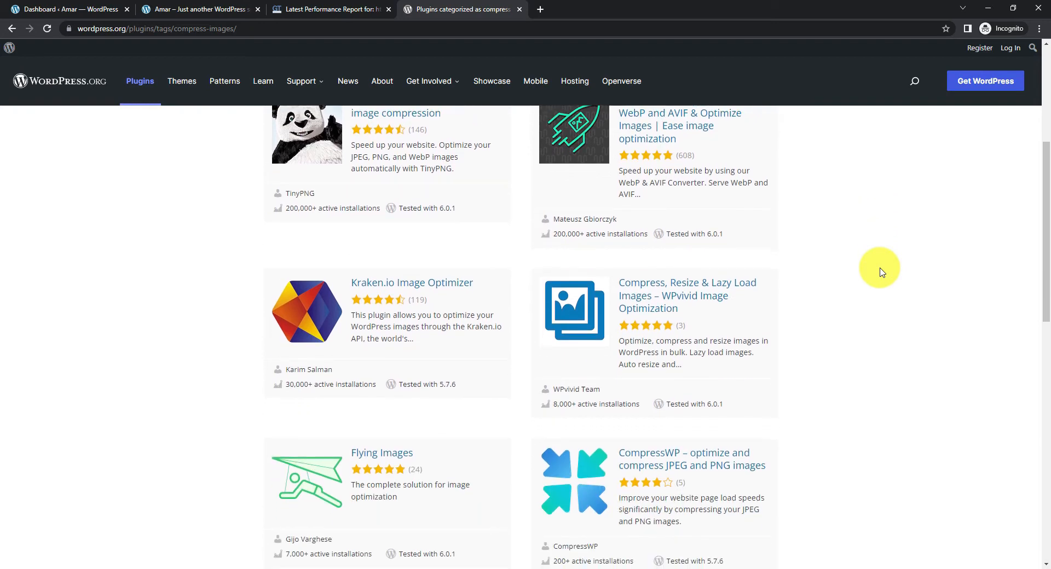
scroll(881, 271, down, 6)
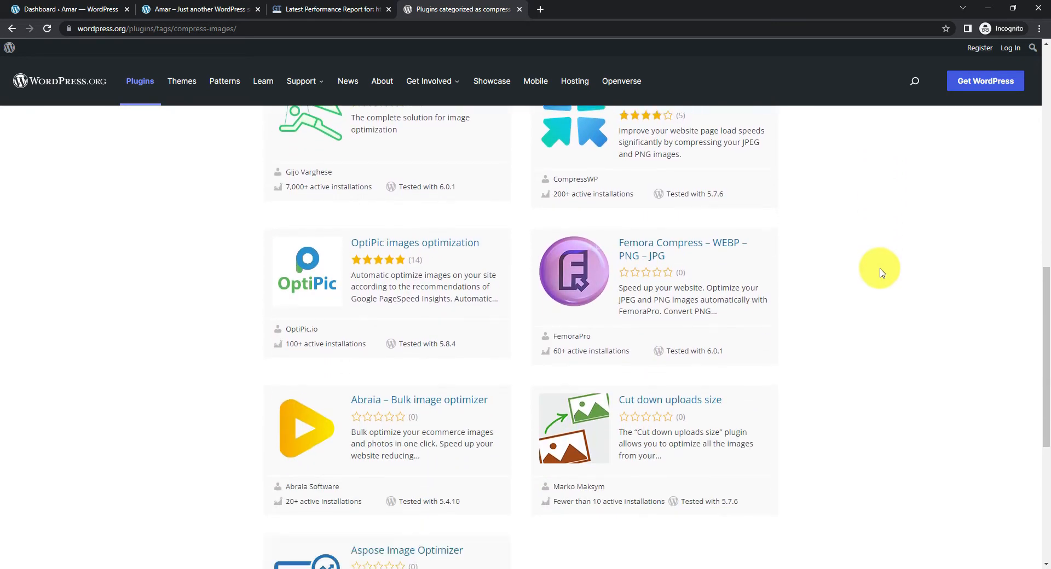
scroll(879, 270, down, 2)
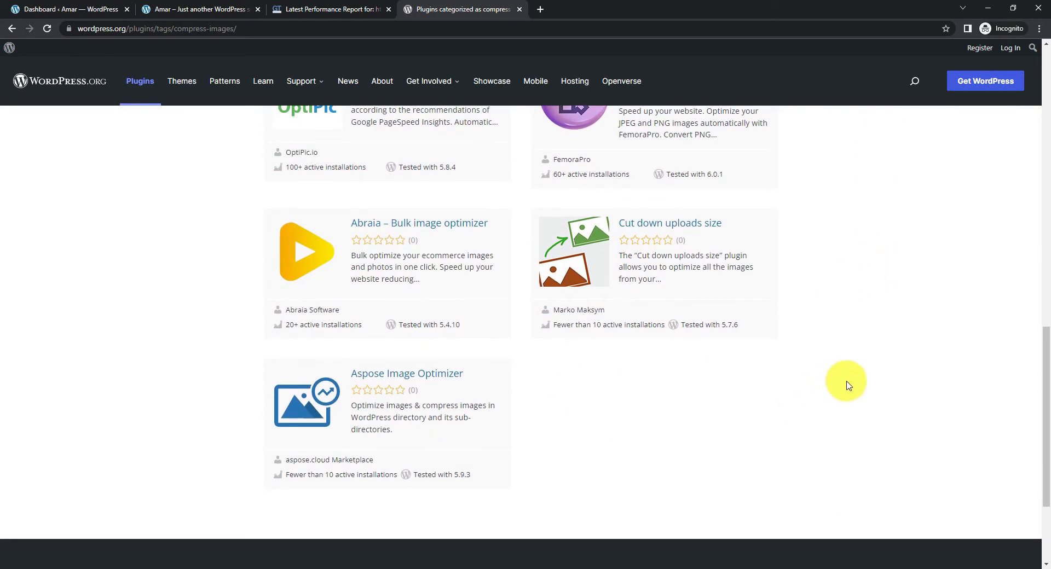
scroll(854, 381, up, 5)
scroll(865, 376, up, 10)
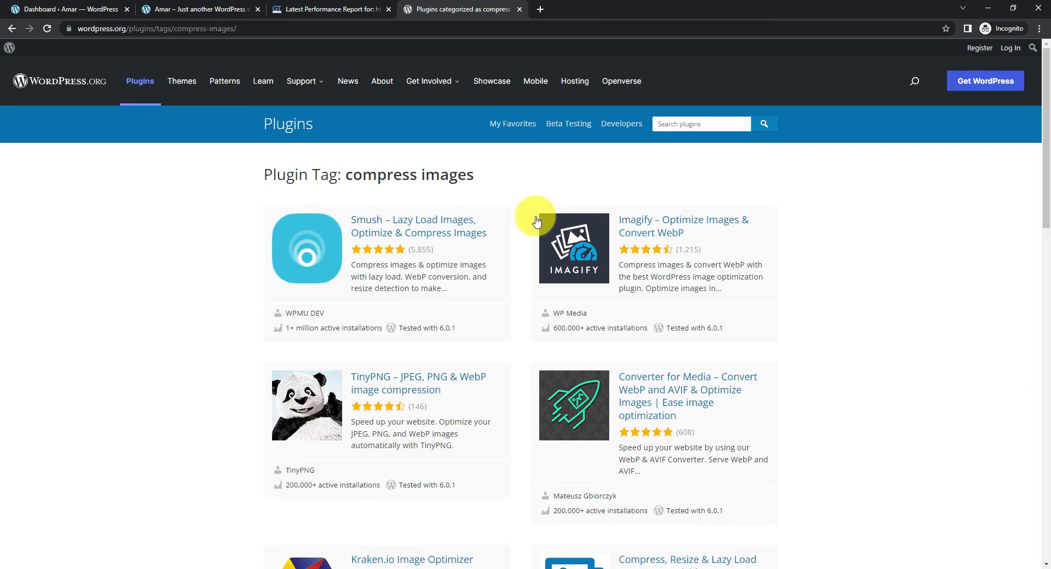
Find the "TinyPNG – JPEG, PNG & WebP image compression" plugin from the site's WordPress admin, searching for "tinypng", and install and activate it.
click(67, 10)
mouse_move(32, 337)
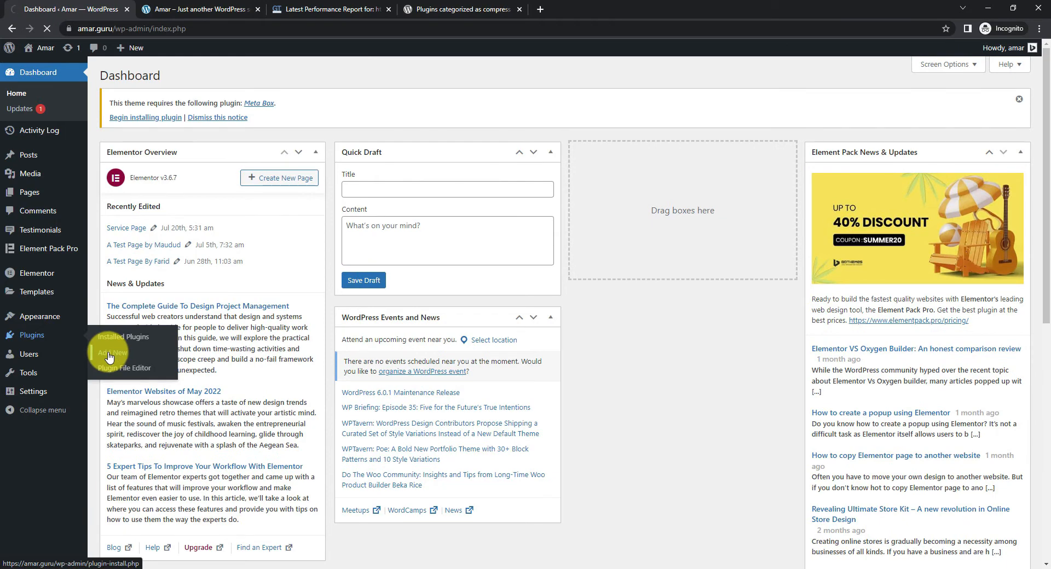
click(109, 355)
click(924, 156)
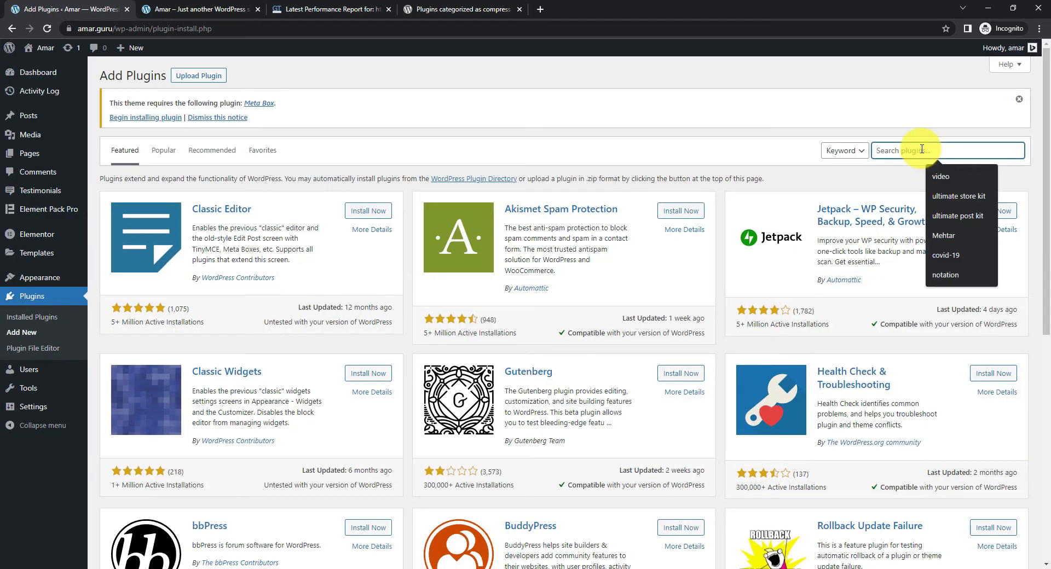
text(tinypng)
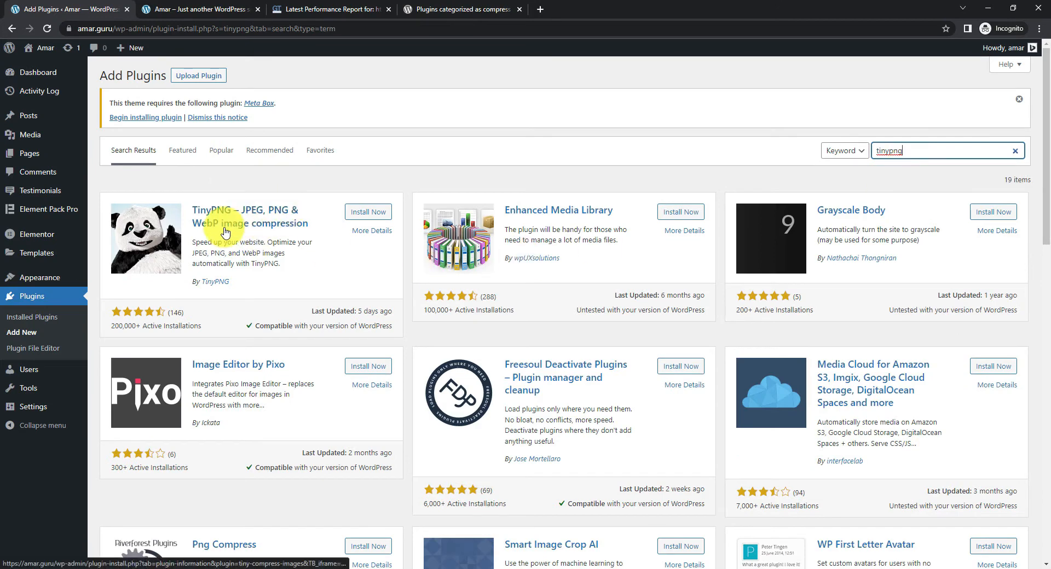
click(371, 213)
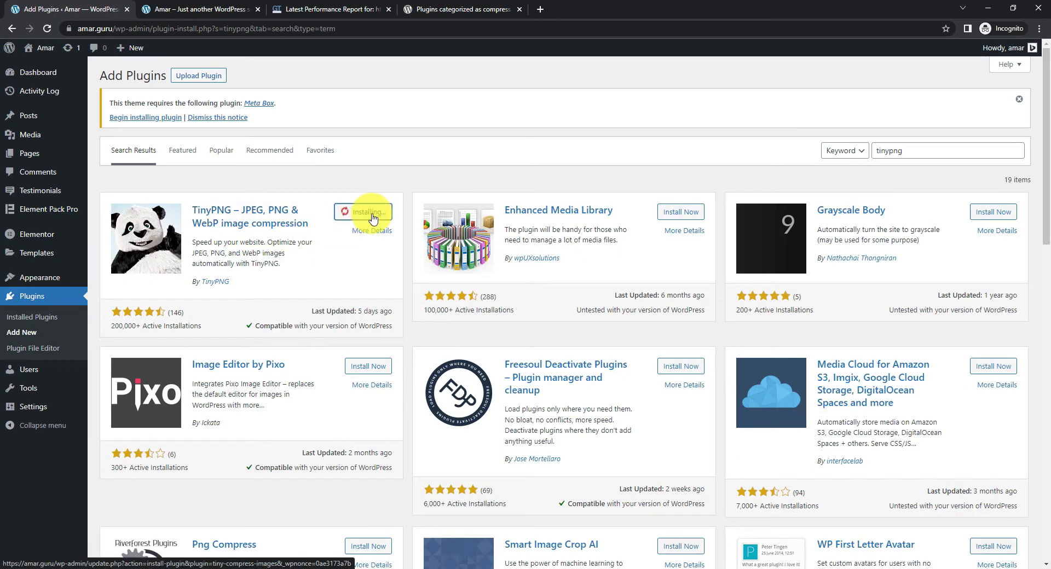
click(372, 214)
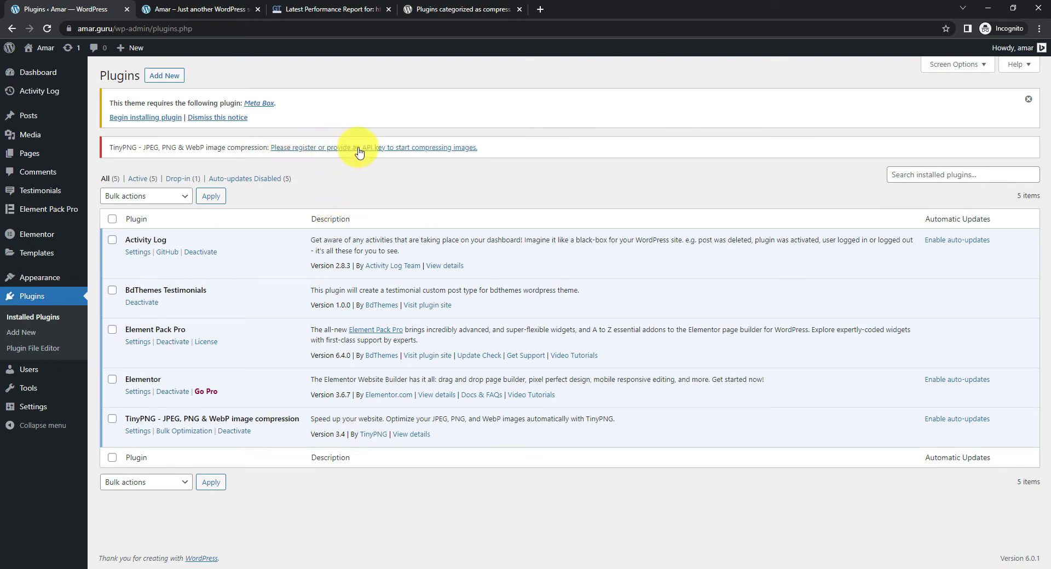
Open TinyPNG's registration page in a separate tab and register a new Tinify account with name and email.
right_click(429, 153)
click(451, 160)
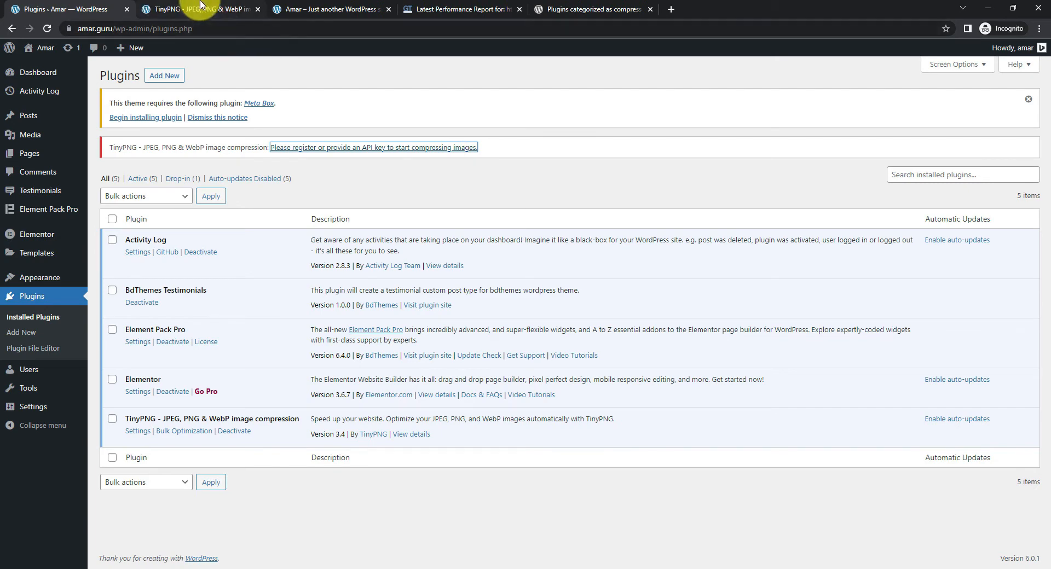
click(200, 9)
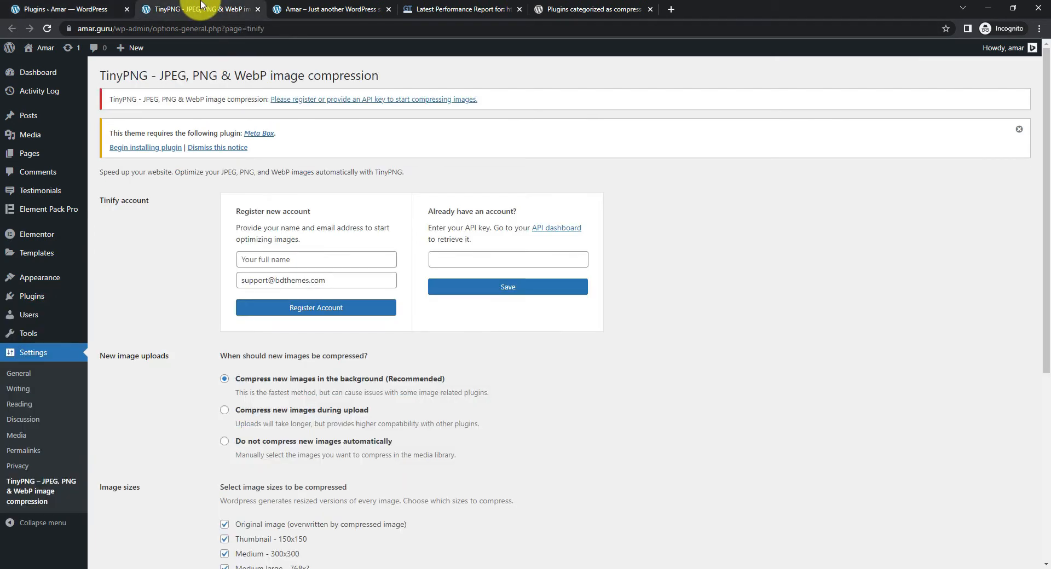
click(337, 309)
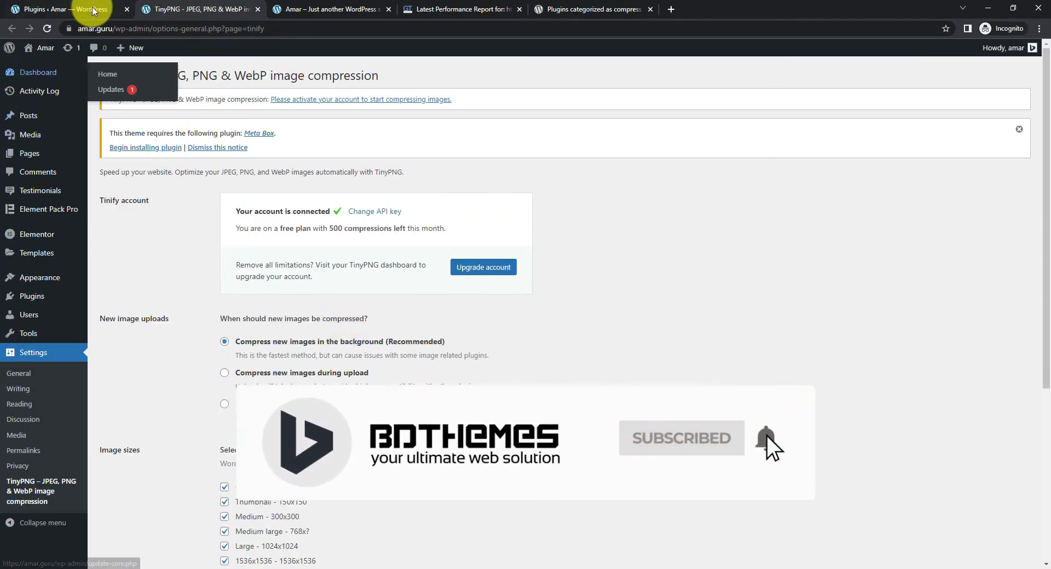
Run TinyPNG's Bulk Optimization on the whole media library, continuing without an account upgrade, and check the compressed files.
click(46, 9)
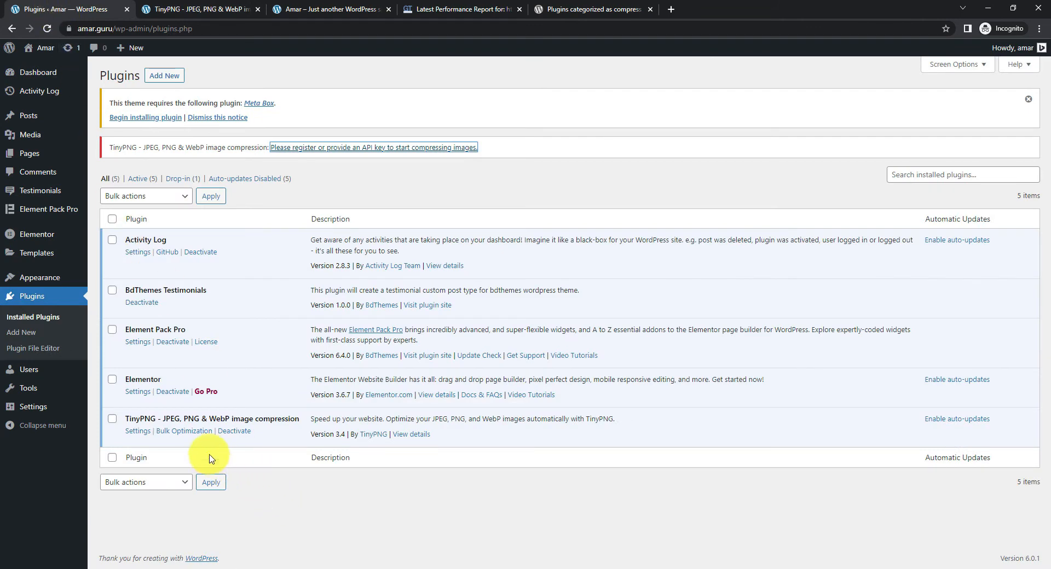
click(196, 432)
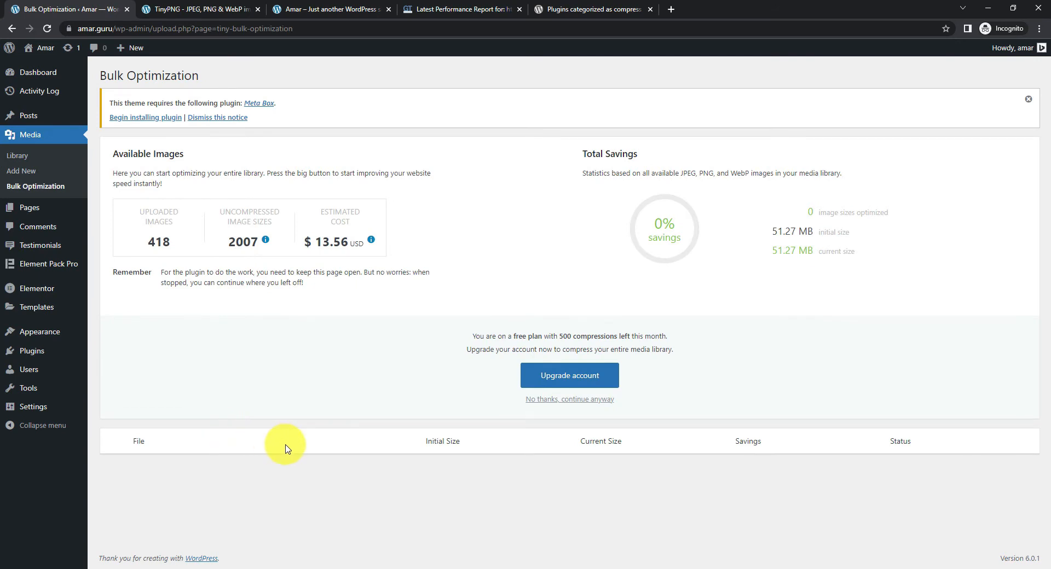
click(576, 405)
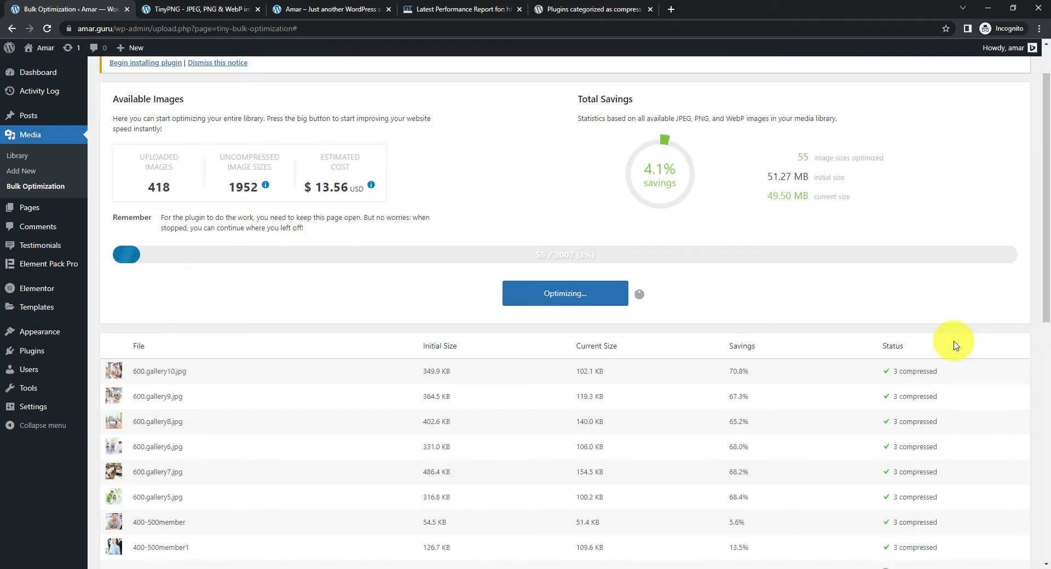
scroll(927, 411, down, 20)
scroll(919, 393, up, 20)
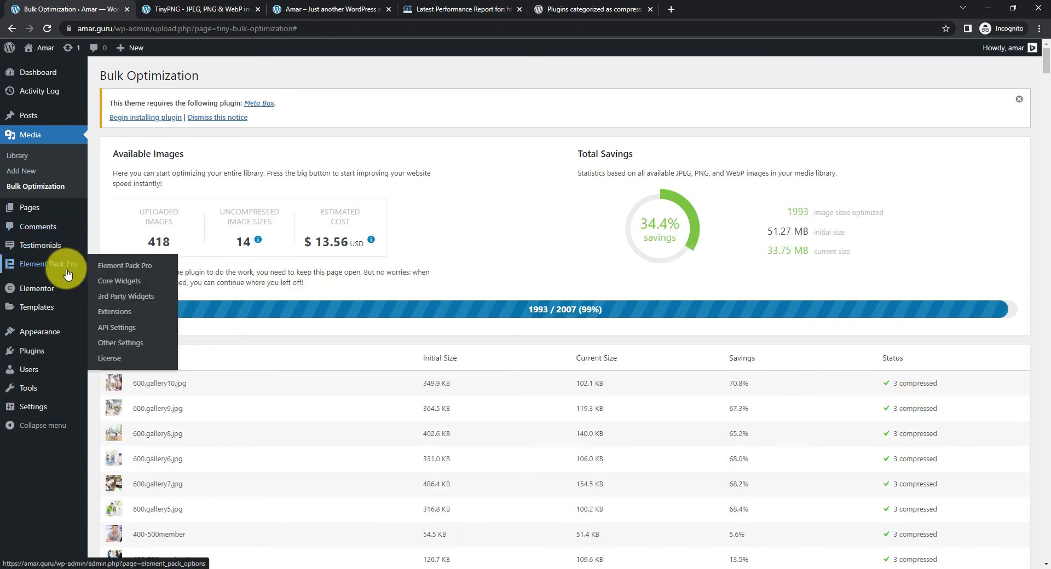
Deactivate all unused core widgets in Element Pack Pro and save the settings.
click(118, 268)
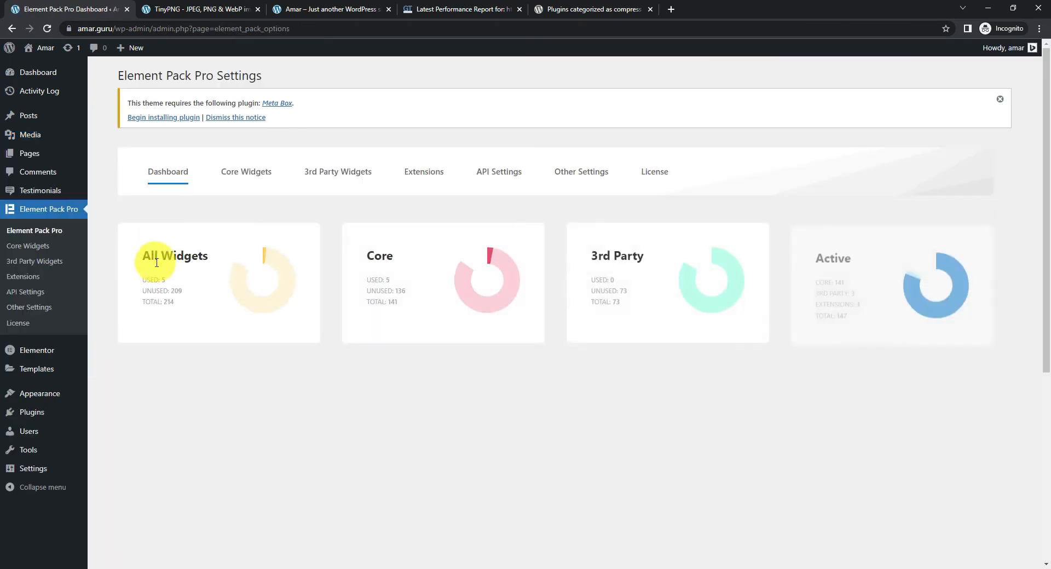
click(252, 175)
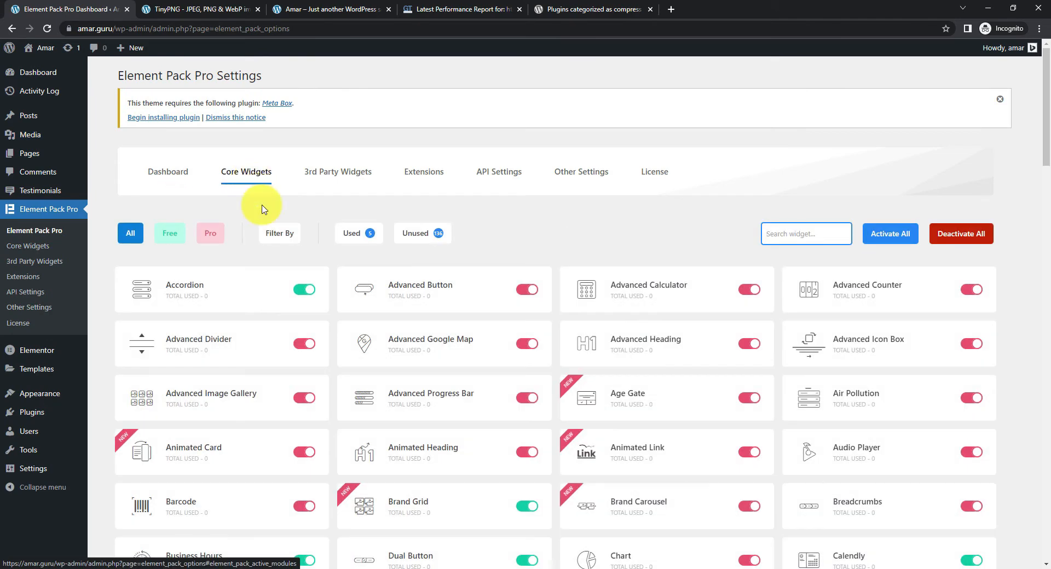
click(420, 233)
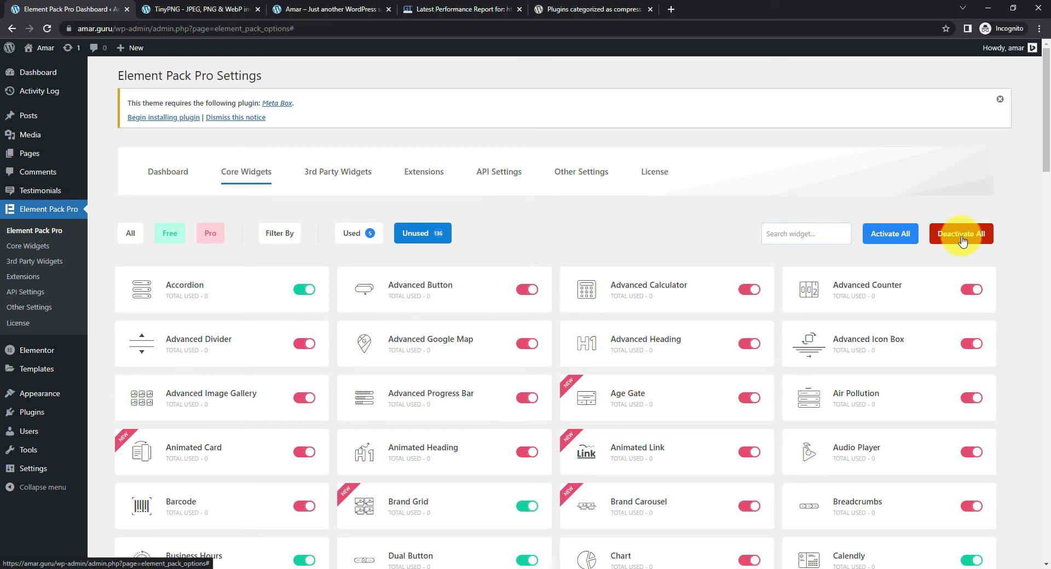
click(963, 241)
scroll(945, 369, down, 20)
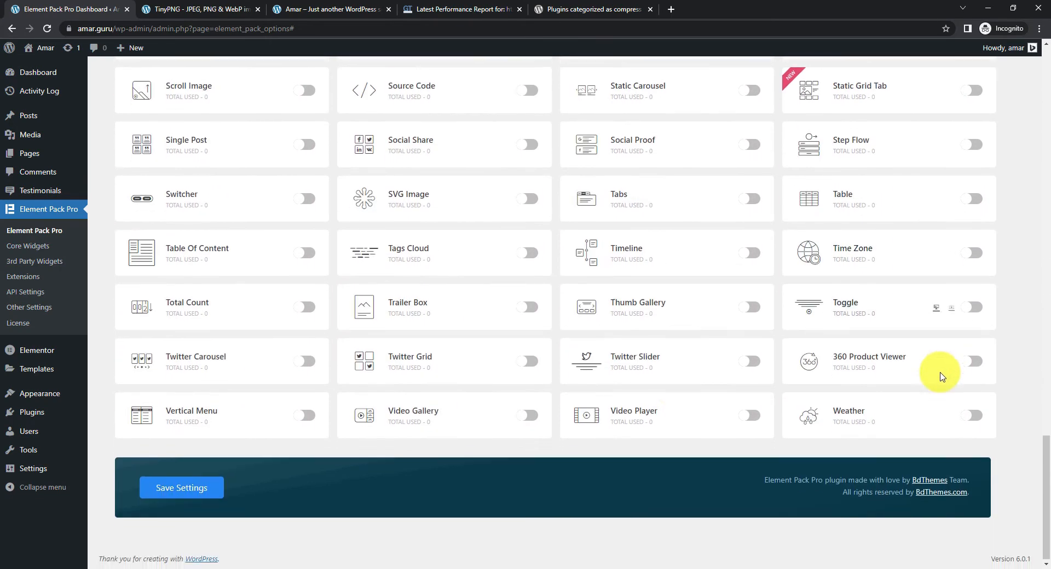
click(187, 489)
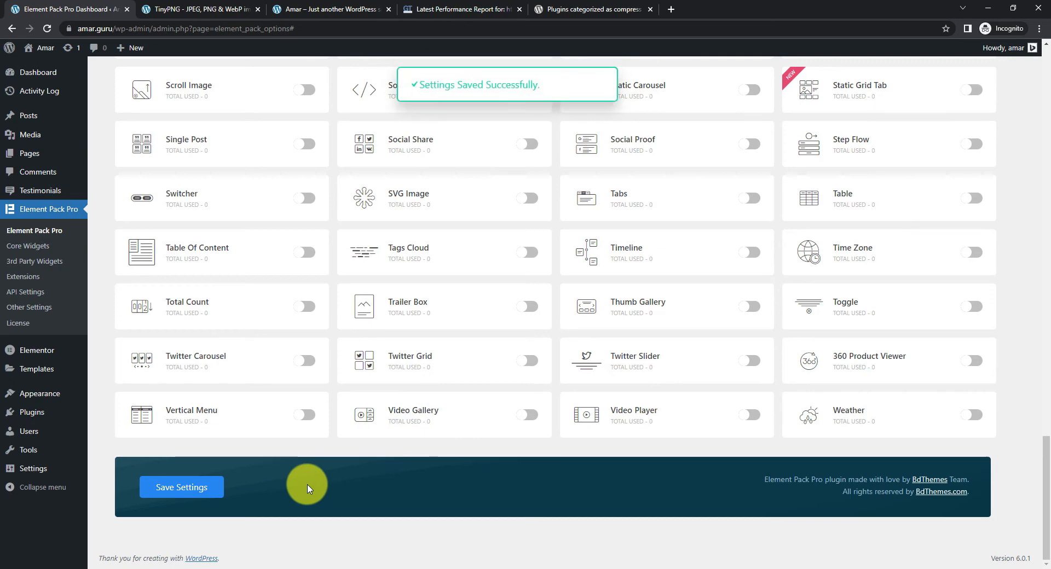
Review the deactivated core widgets and view the Asset Manager option in Element Pack Pro's Other Settings.
scroll(353, 498, up, 20)
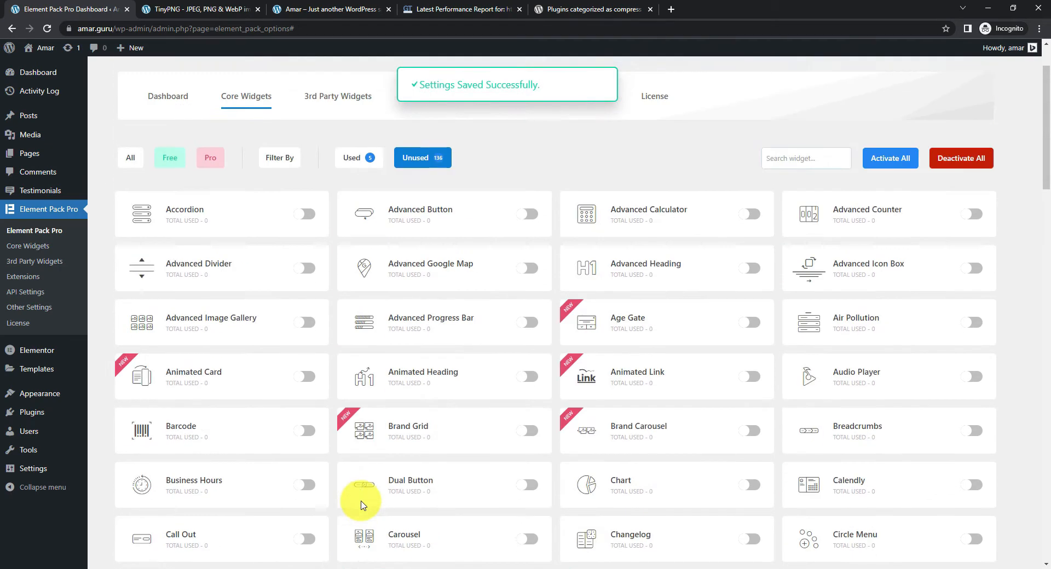
scroll(361, 504, up, 2)
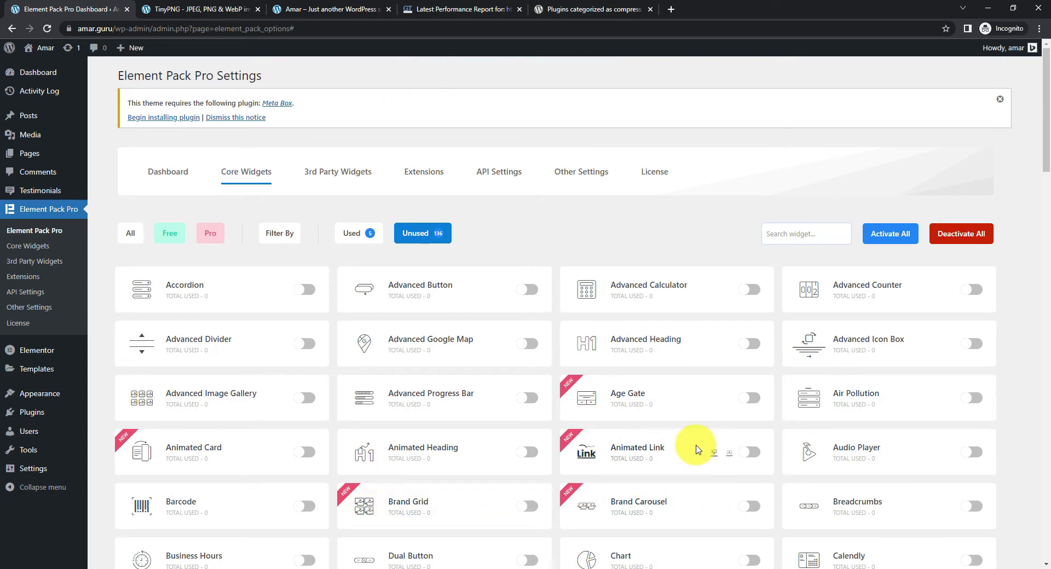
click(584, 175)
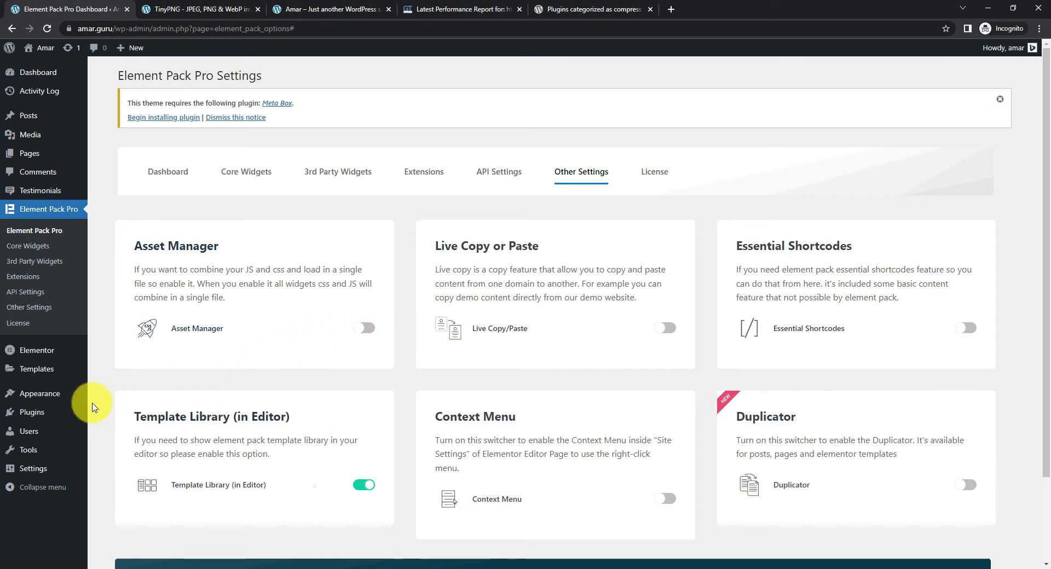
Upload wp-rocket_3.10.3.zip from the Work Station (E:) drive as a new plugin, install it and activate it.
click(37, 418)
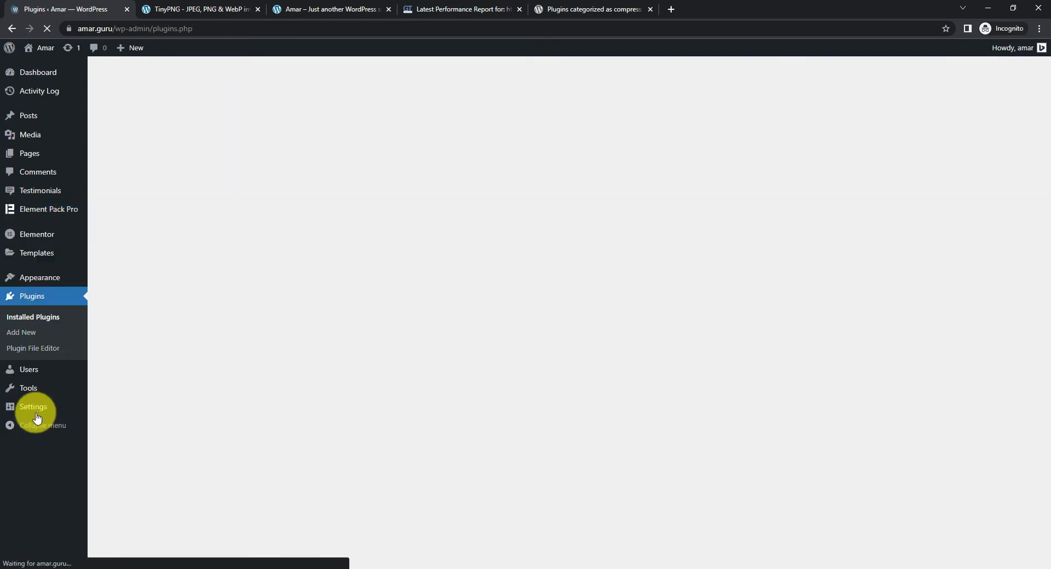
click(166, 76)
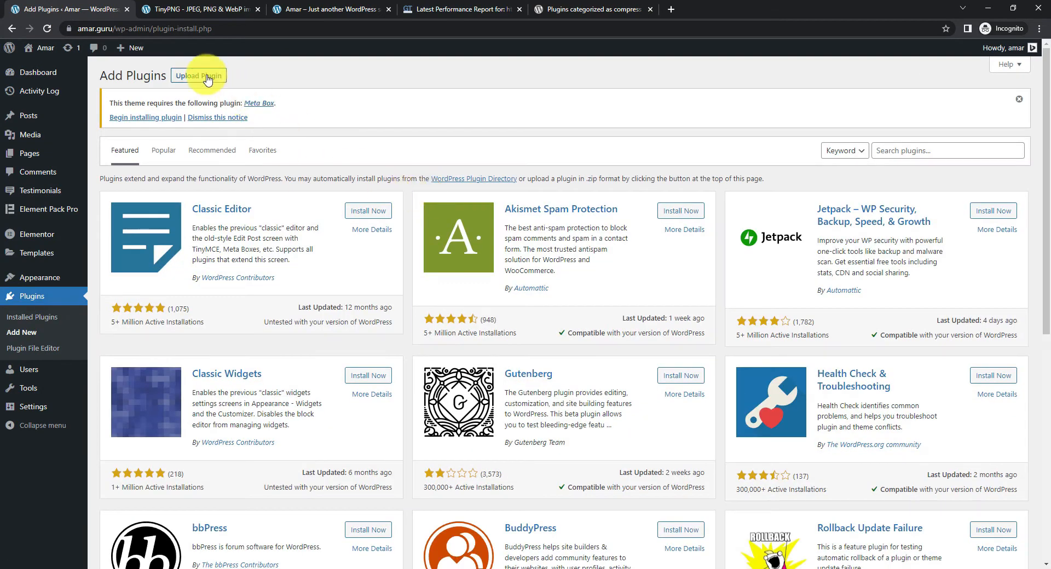
click(208, 77)
click(484, 227)
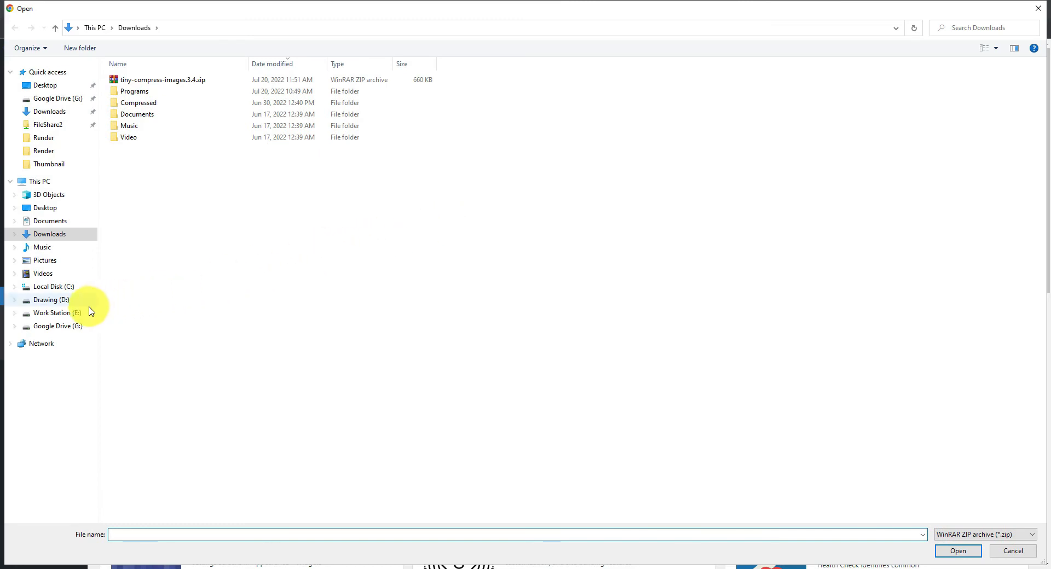
click(77, 313)
double_click(152, 280)
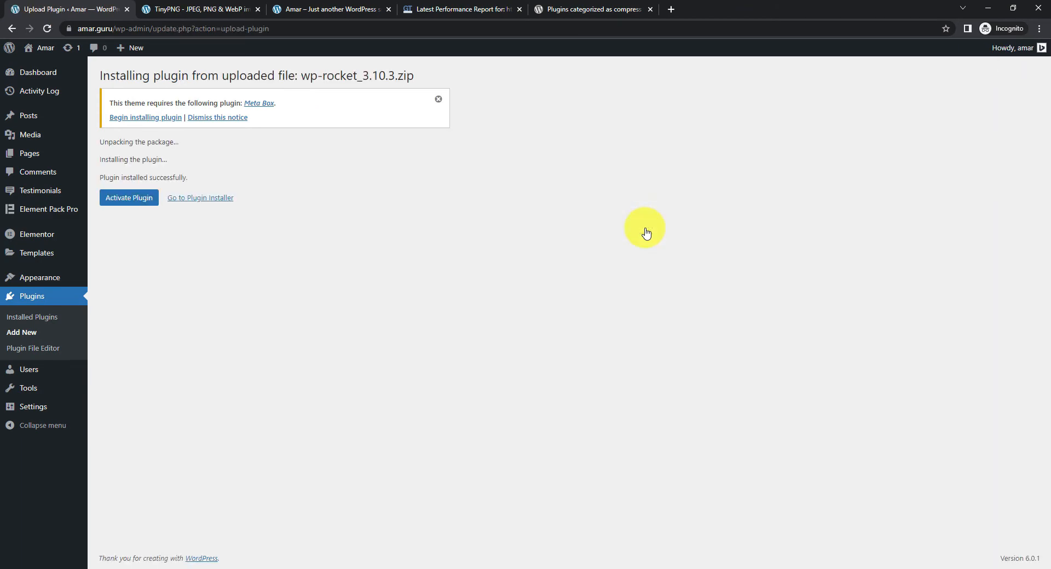
click(137, 200)
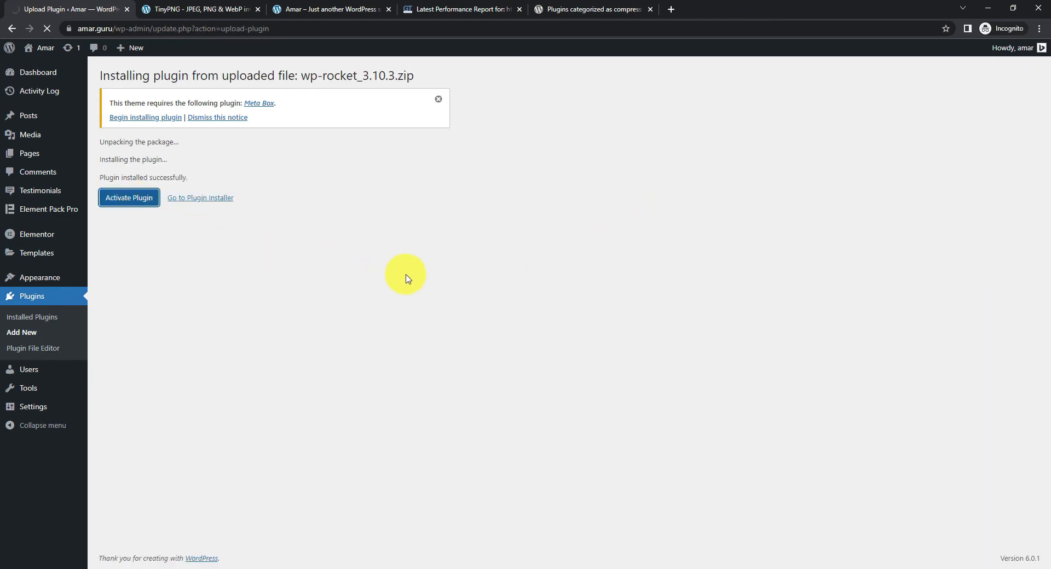
Enable and confirm Minify CSS files in WP Rocket's File Optimization settings.
scroll(341, 333, down, 1)
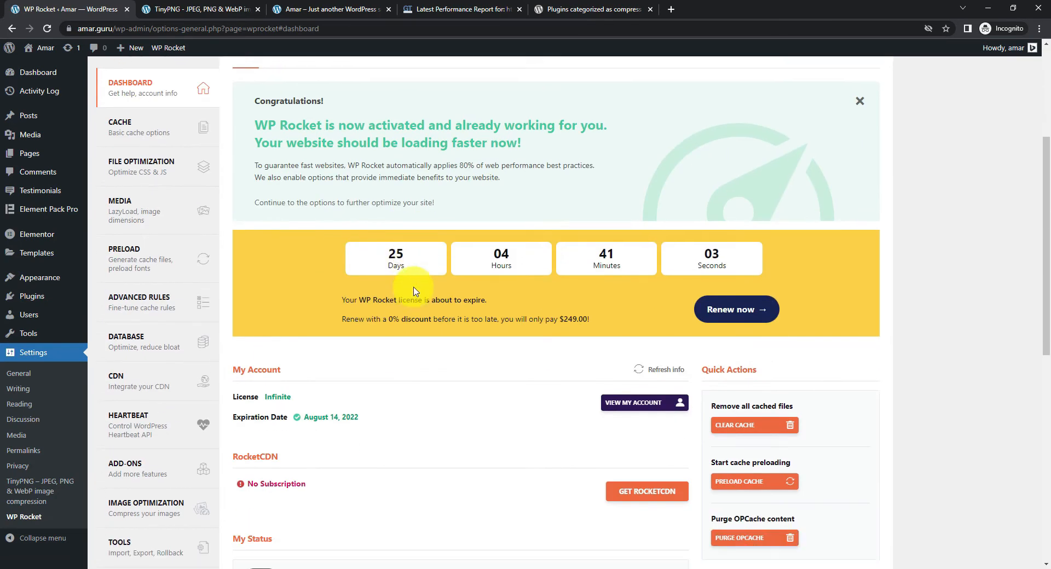
click(155, 174)
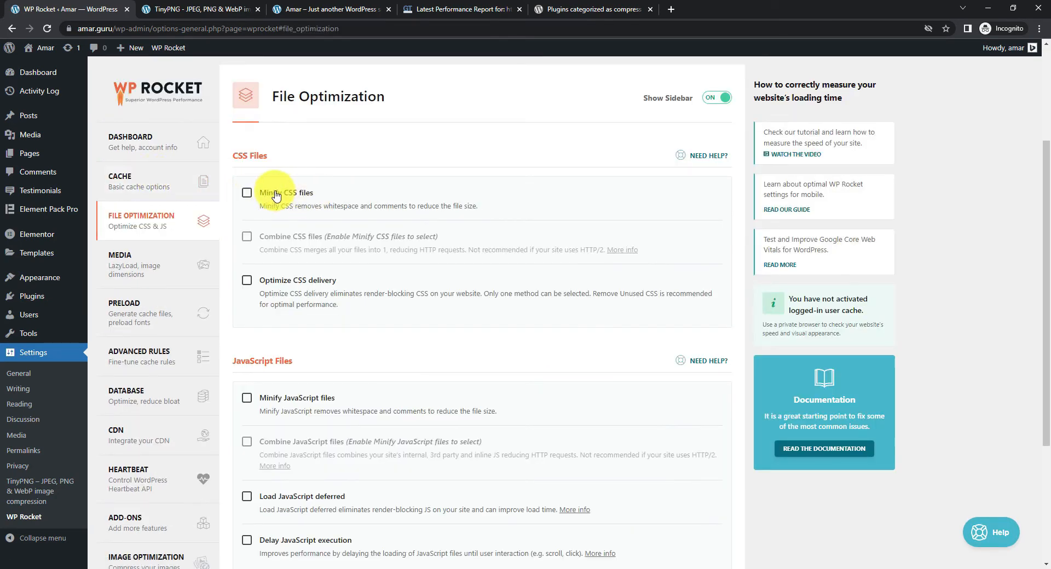
click(247, 194)
click(359, 287)
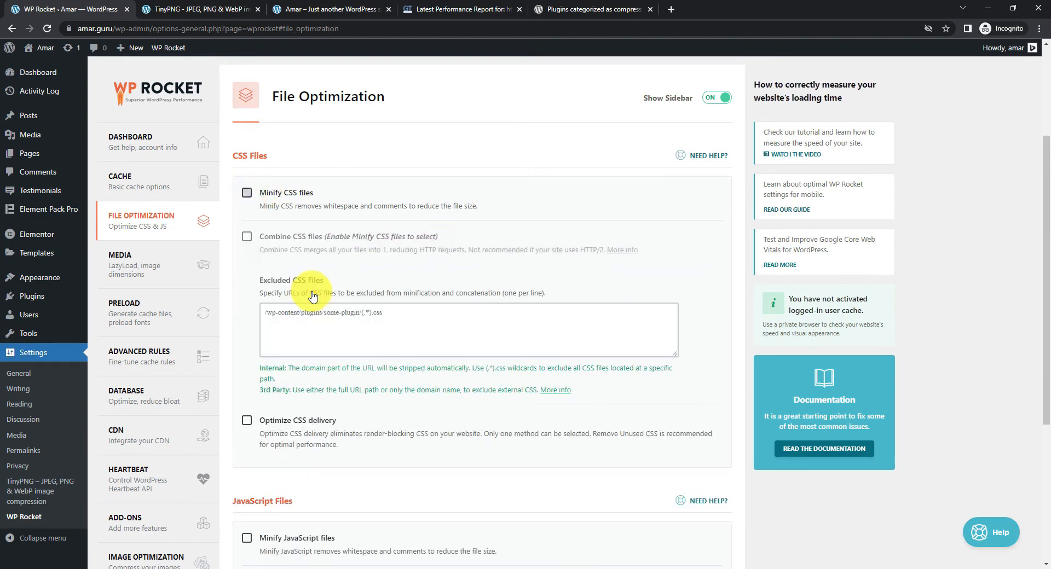
scroll(365, 292, down, 5)
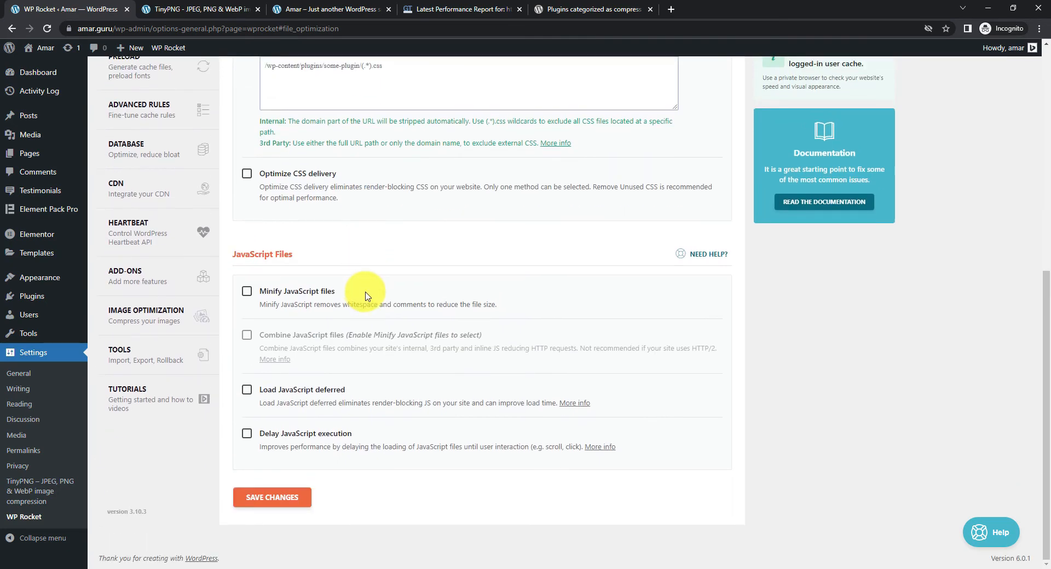
Enable Load JavaScript deferred and Delay JavaScript execution in the JavaScript Files settings and save the changes.
click(248, 393)
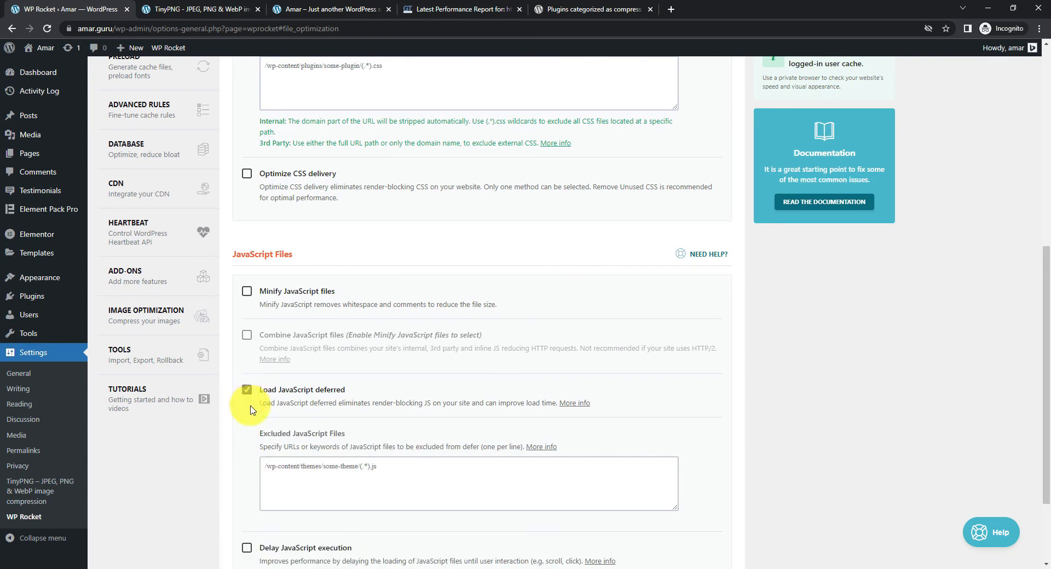
scroll(260, 454, down, 2)
click(247, 435)
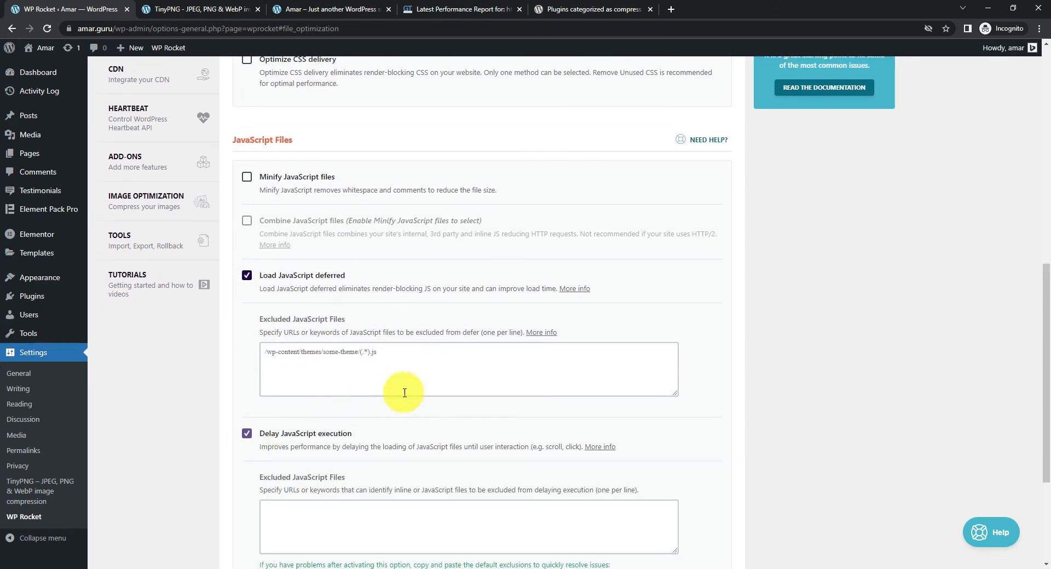
scroll(404, 394, down, 3)
click(296, 501)
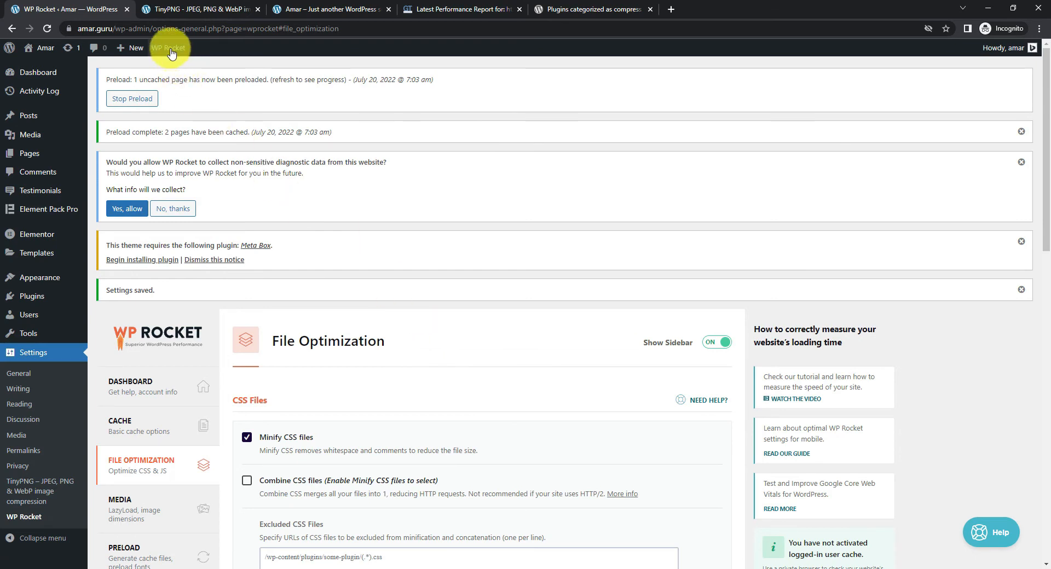
mouse_move(168, 48)
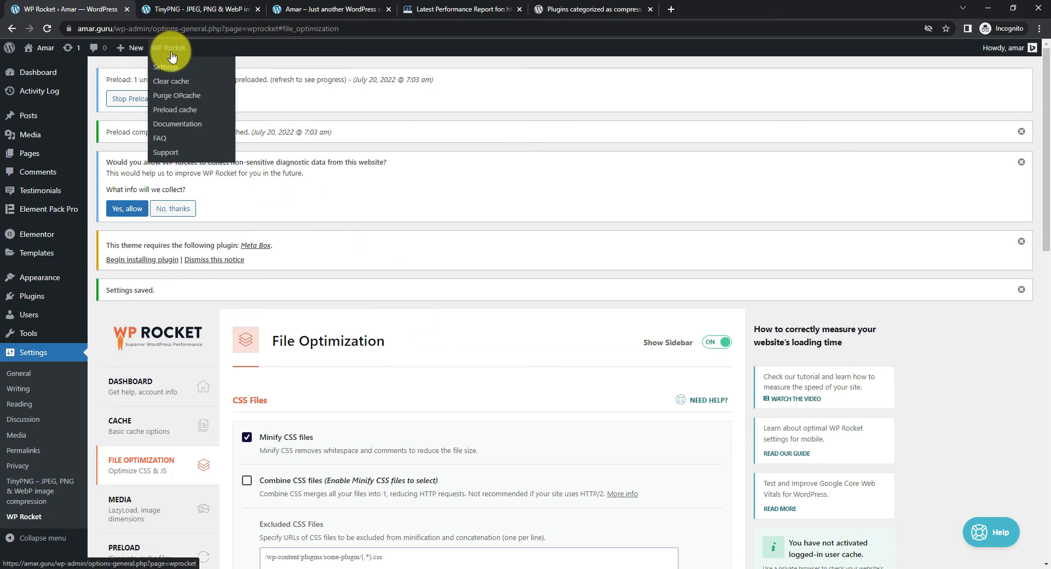
click(175, 85)
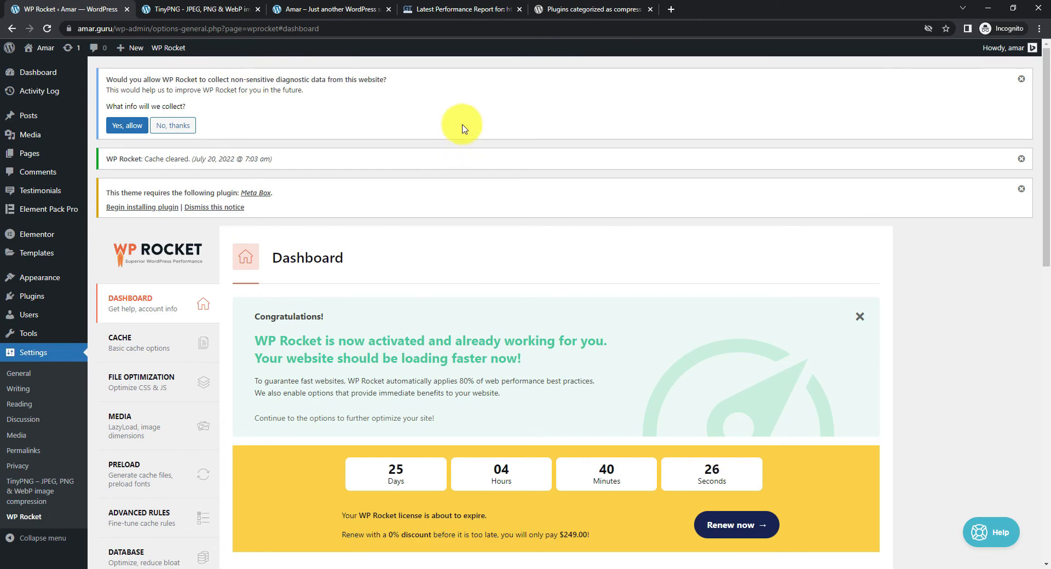
click(461, 11)
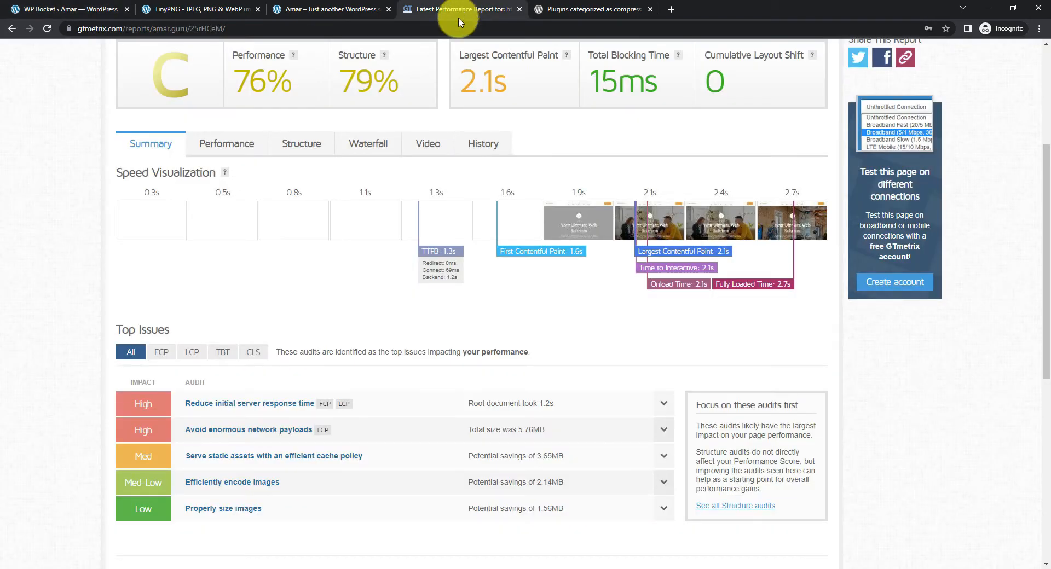
scroll(606, 235, up, 4)
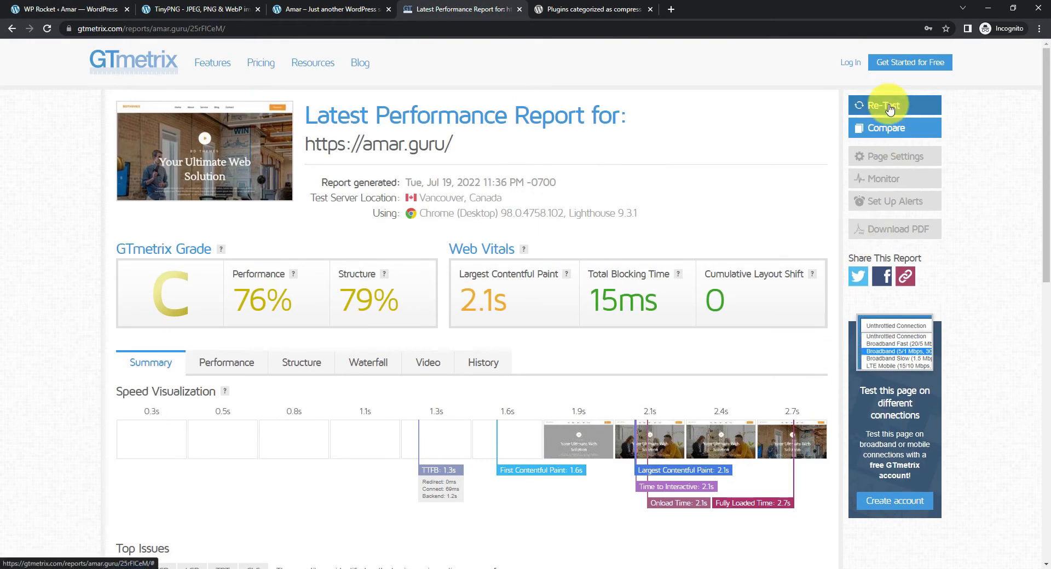
click(888, 107)
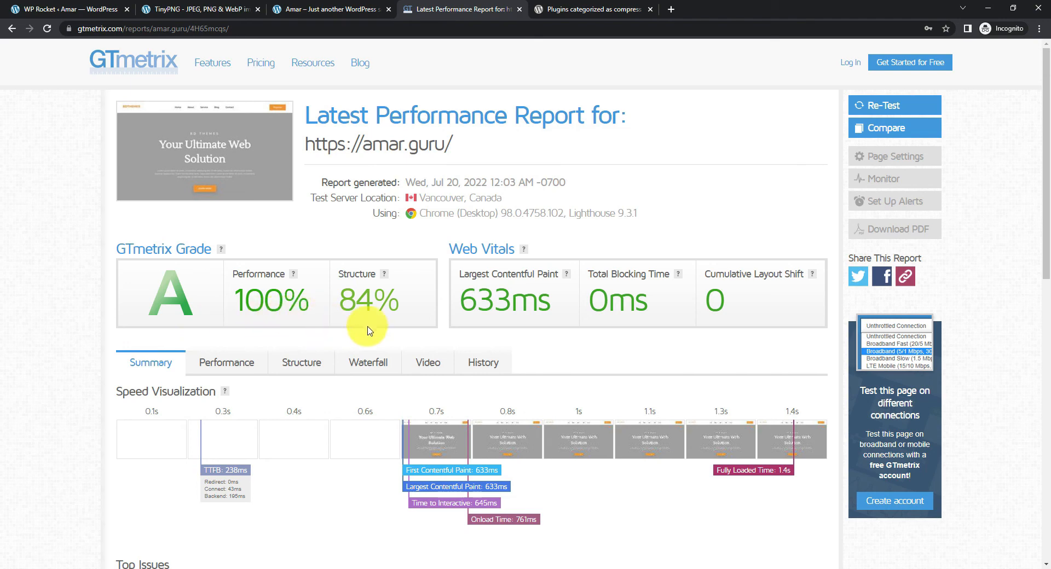
scroll(792, 324, down, 7)
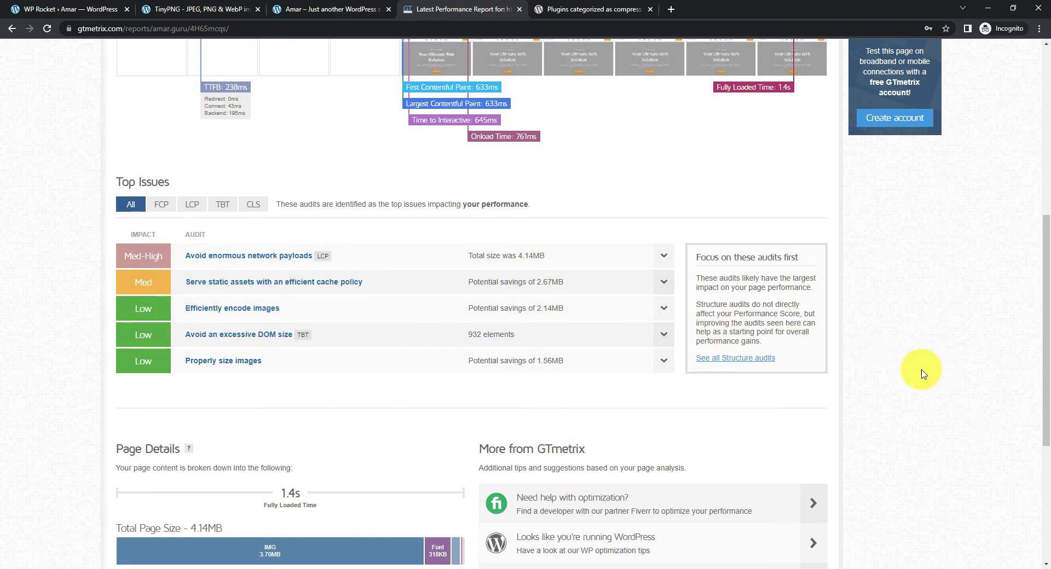
scroll(920, 374, up, 7)
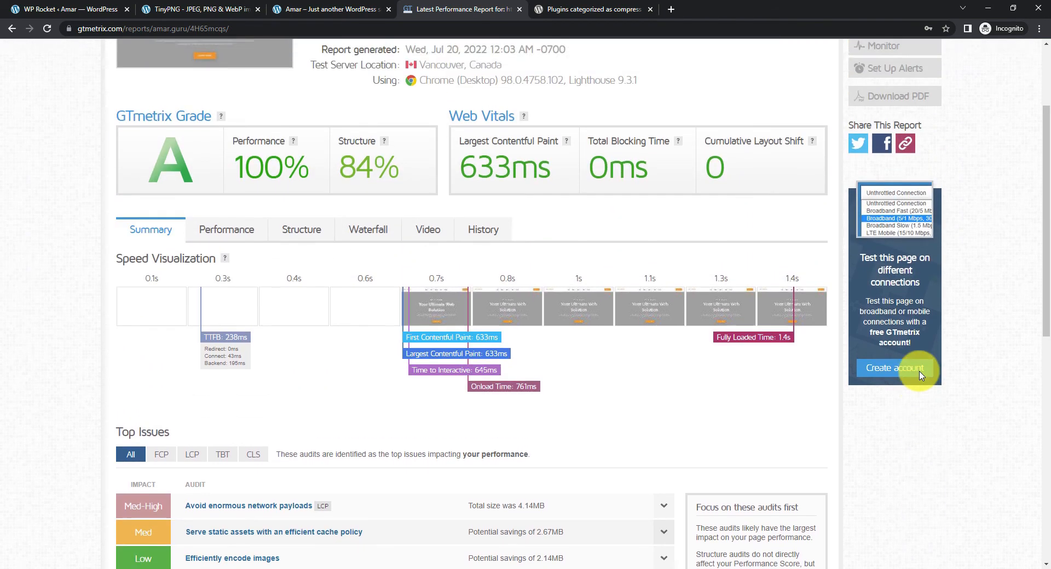